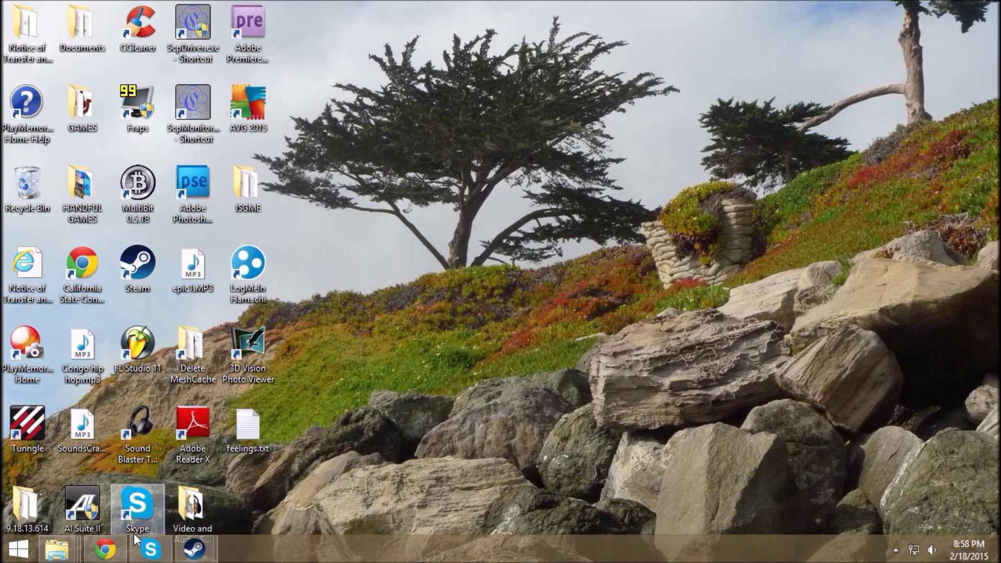
Step: Switch to Steam, opt Spintires into the beta "legacy - Build 2015-01-02 (v1)" in its properties, and minimize Steam
mouse_move(195, 548)
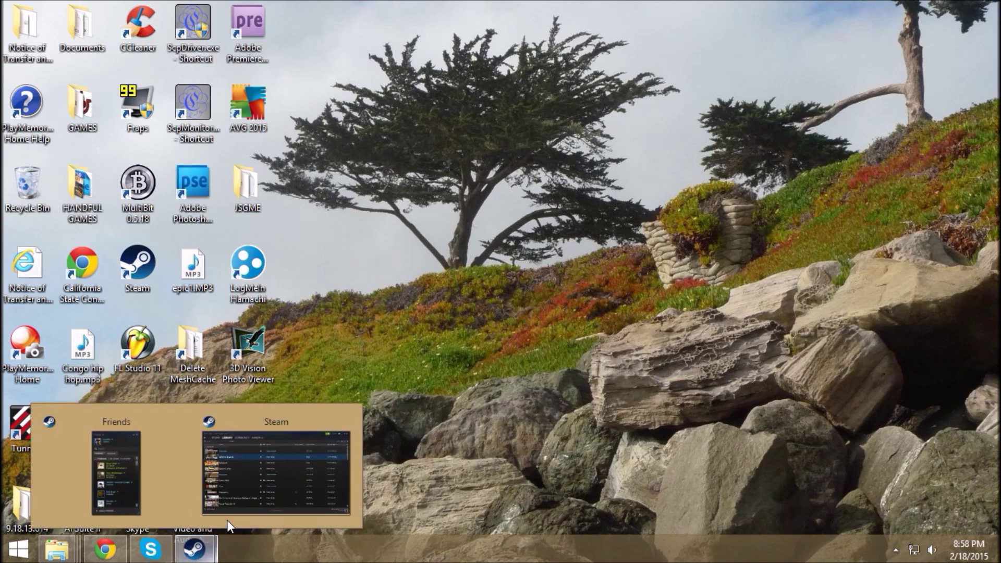
click(261, 426)
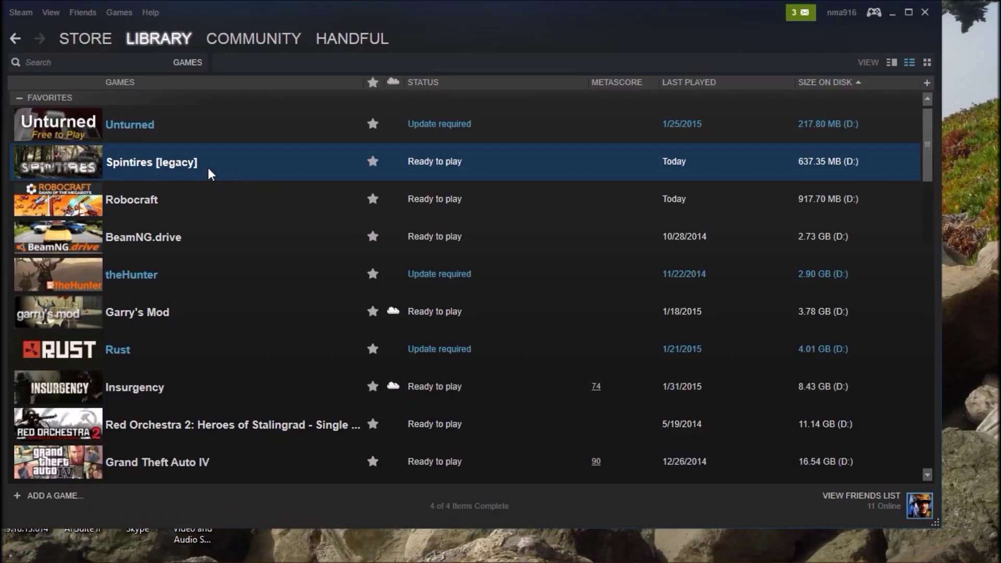
right_click(236, 165)
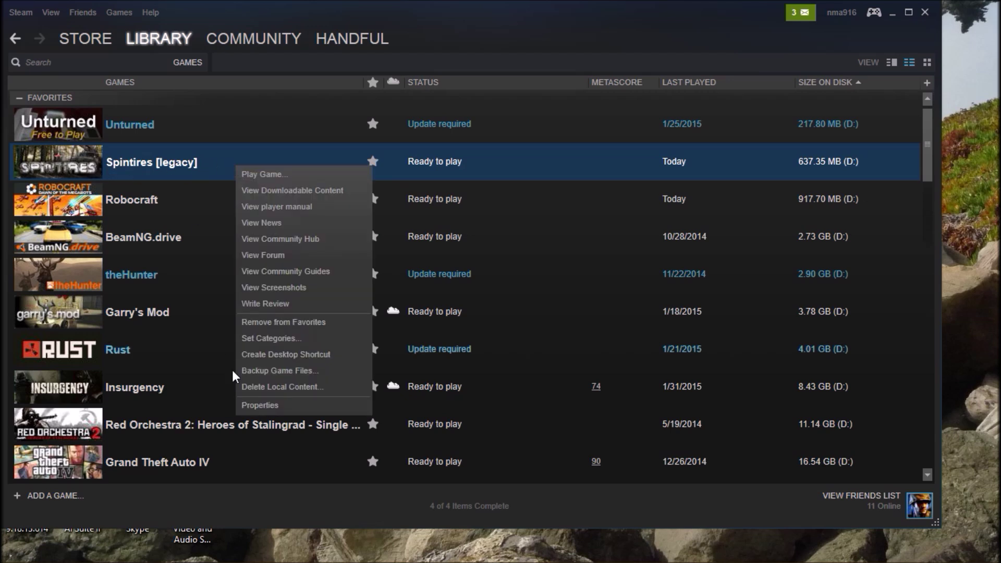
click(264, 402)
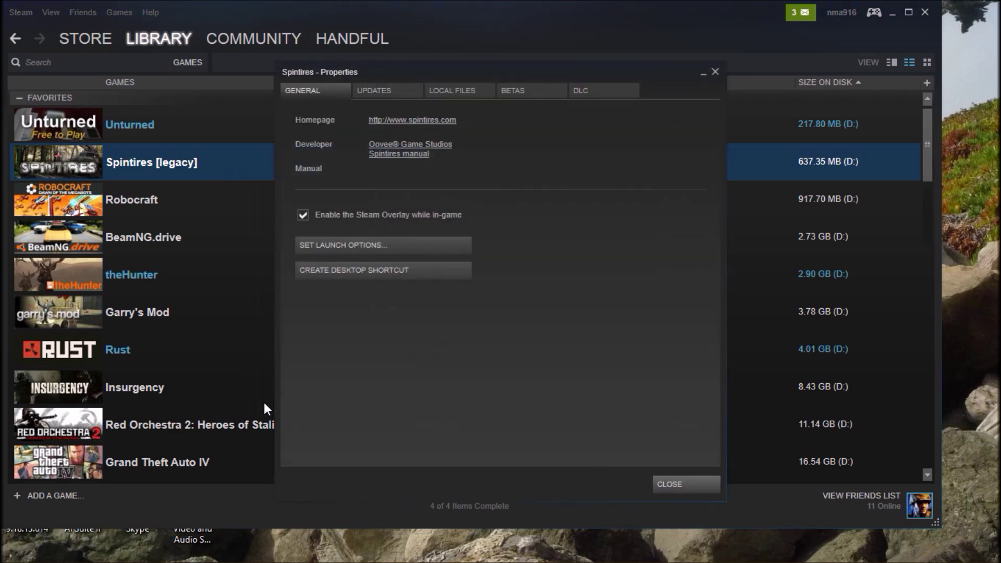
click(525, 94)
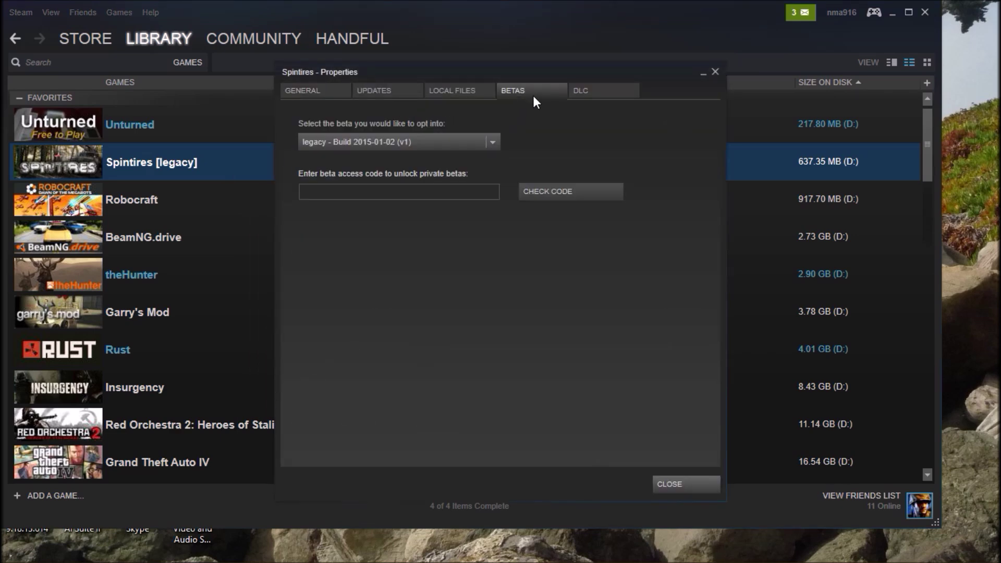
click(491, 143)
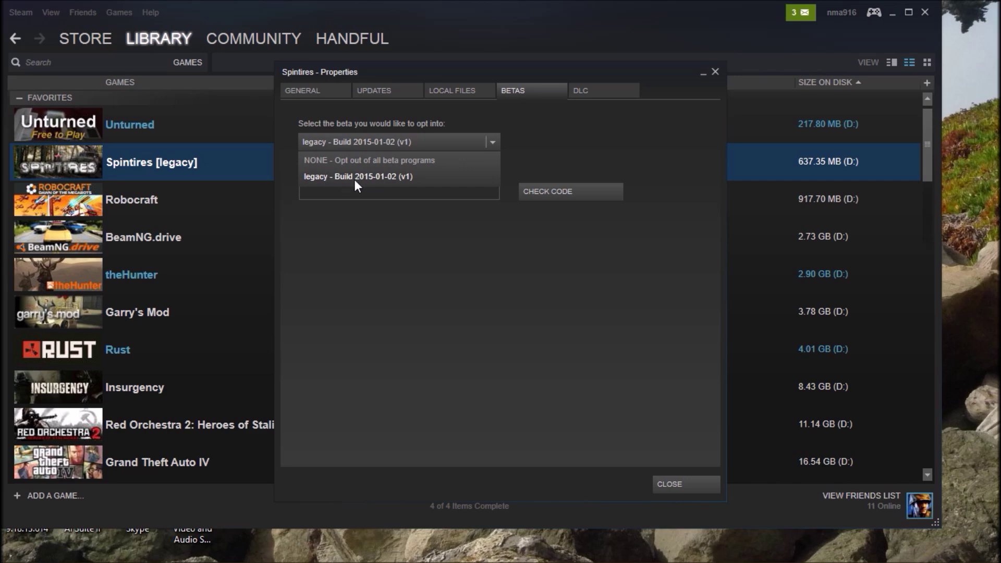
click(421, 178)
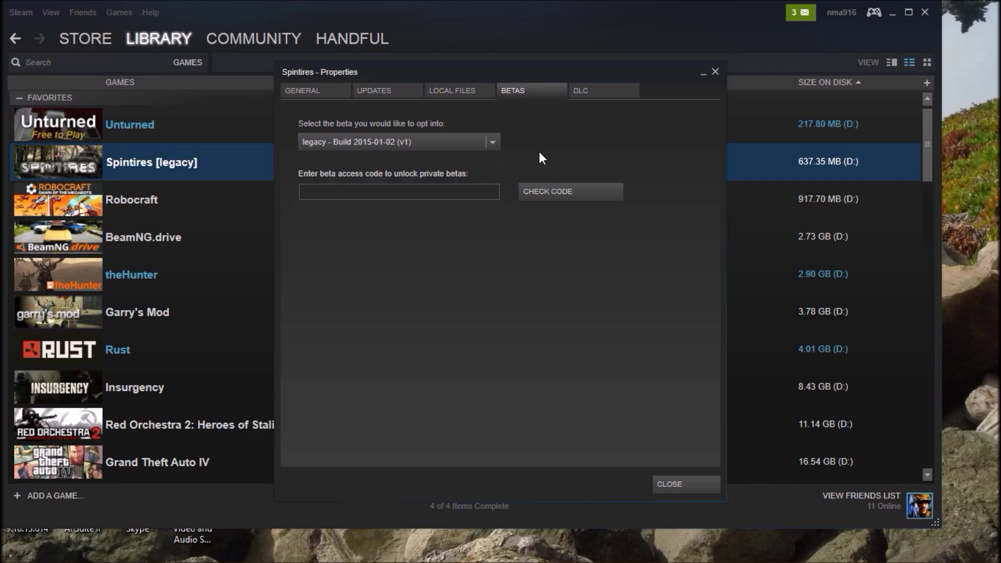
click(668, 485)
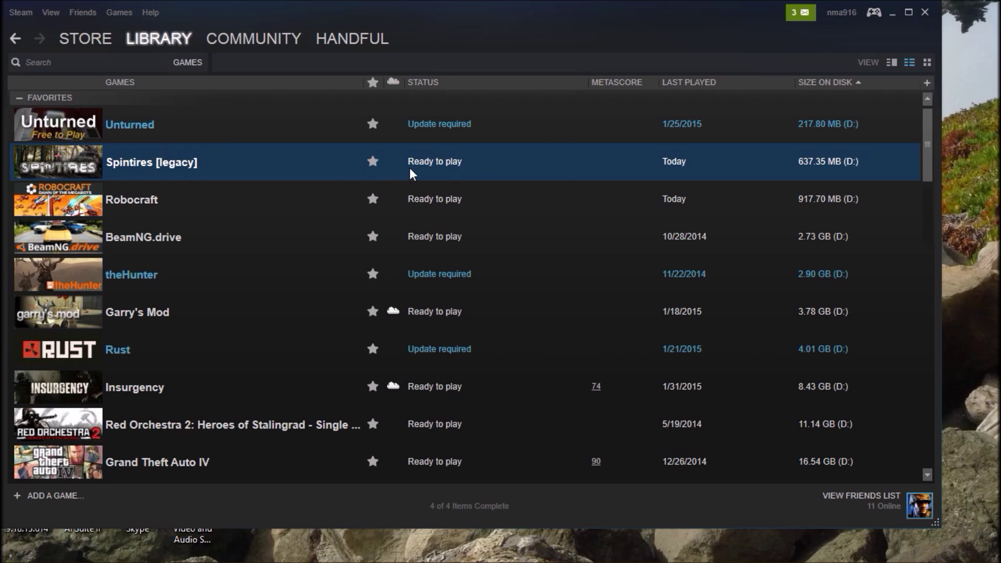
click(893, 15)
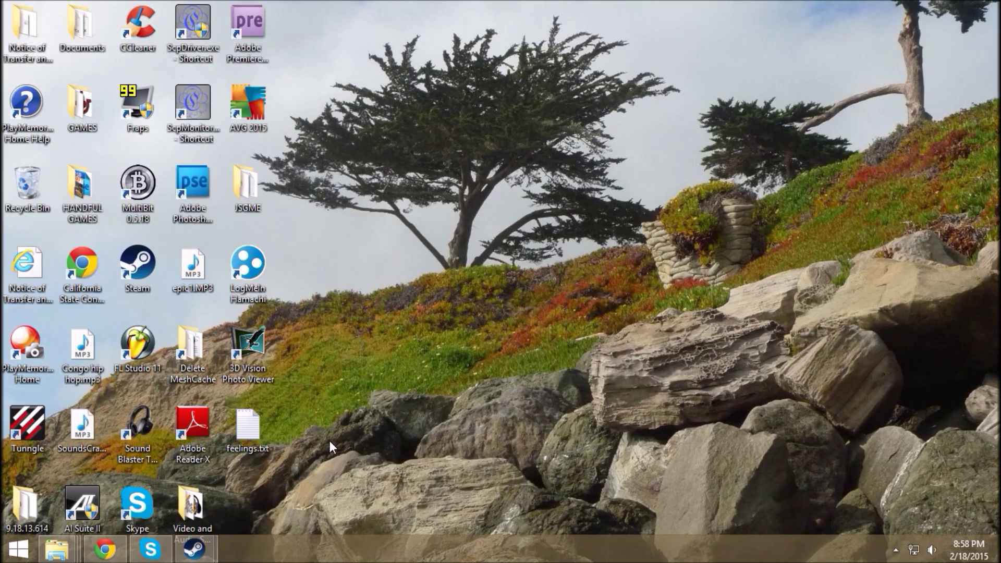
Step: Switch to Chrome to review the Oovee forum's JSGME guide and the MEGA download page for JSGME.zip, then minimize it
click(105, 549)
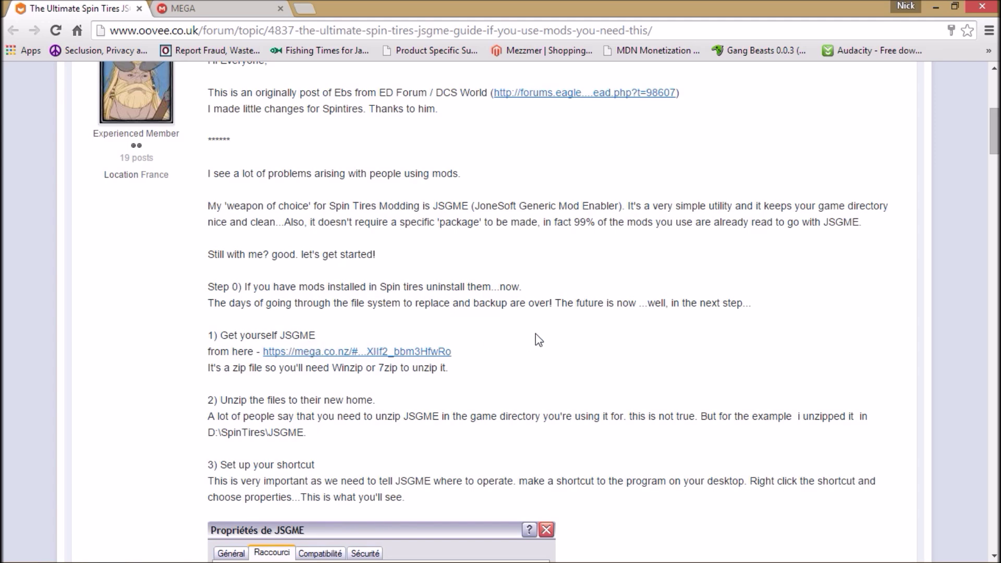
click(255, 7)
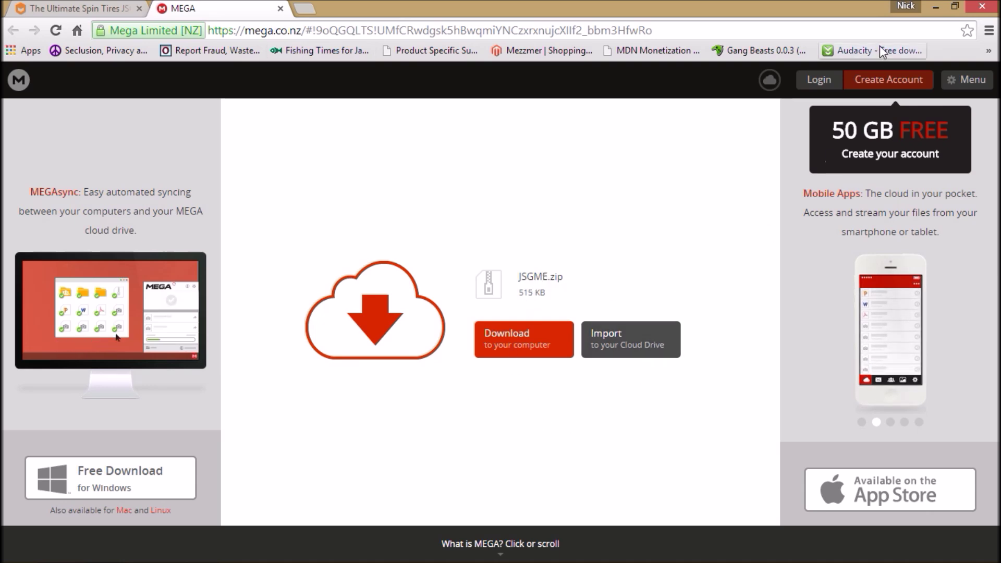
click(935, 8)
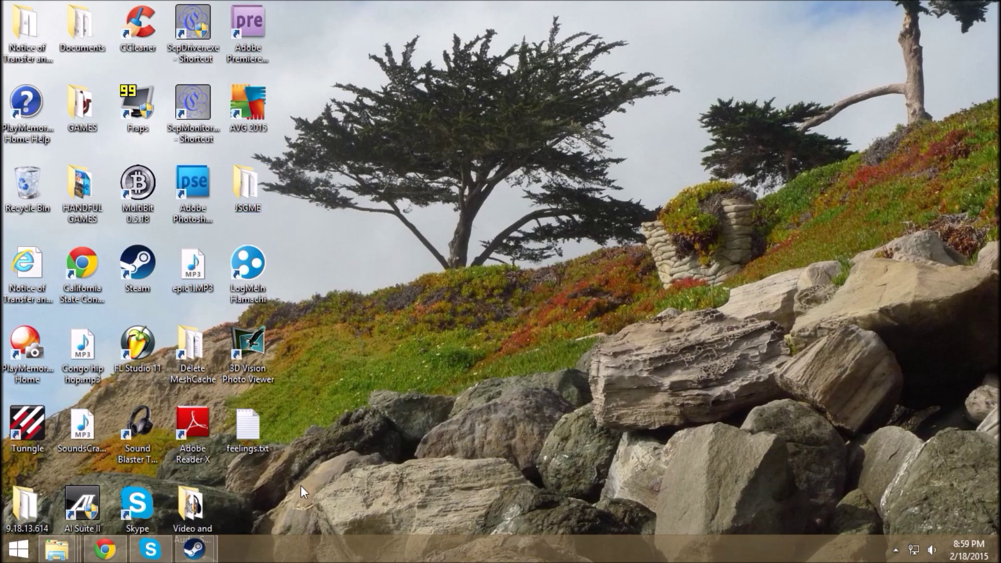
Step: Bring up the JSGME folder and the Spintires game folder side by side in File Explorer
mouse_move(59, 552)
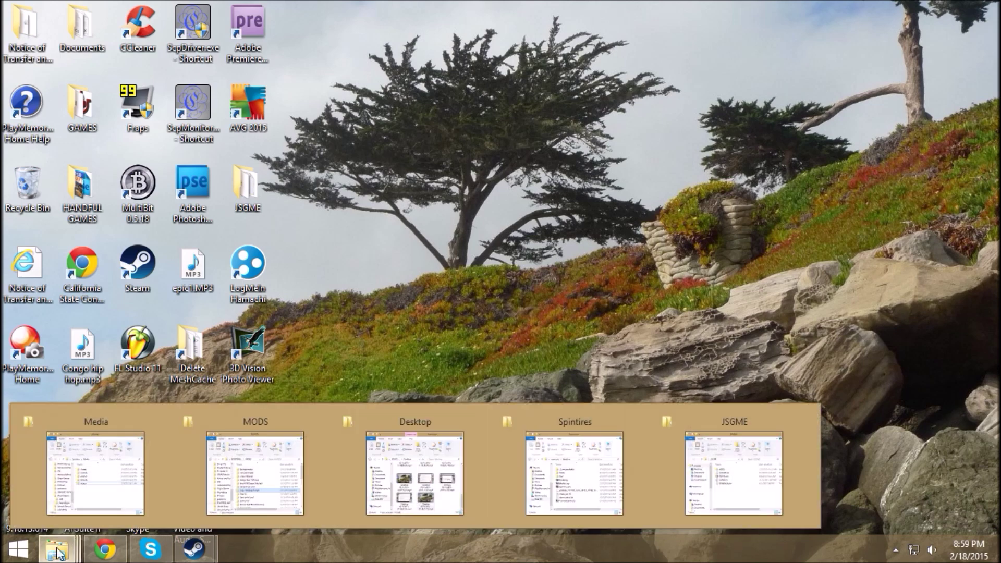
click(699, 433)
click(689, 212)
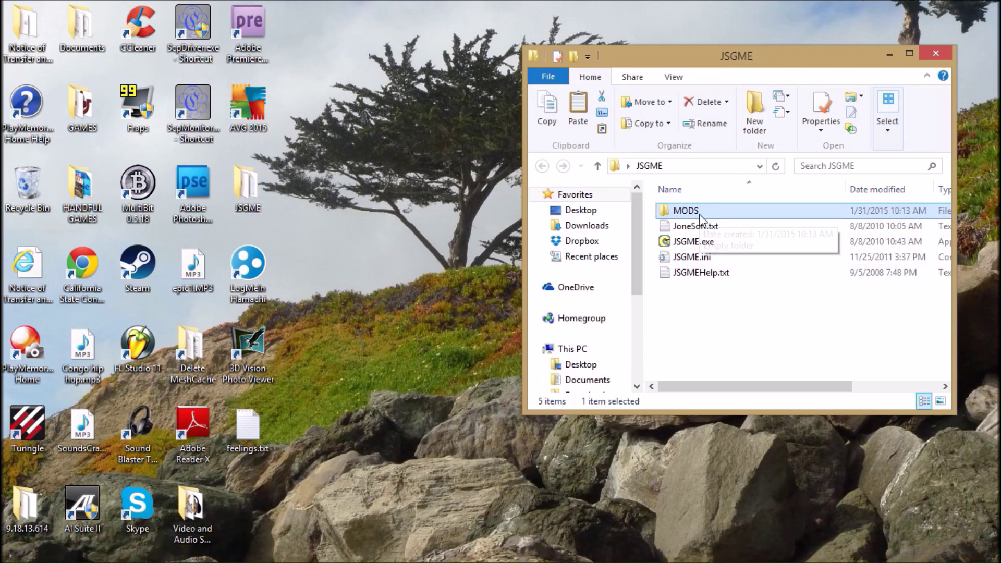
key(shift+Down)
key(shift+Down)
key(shift+Down)
key(shift+Down)
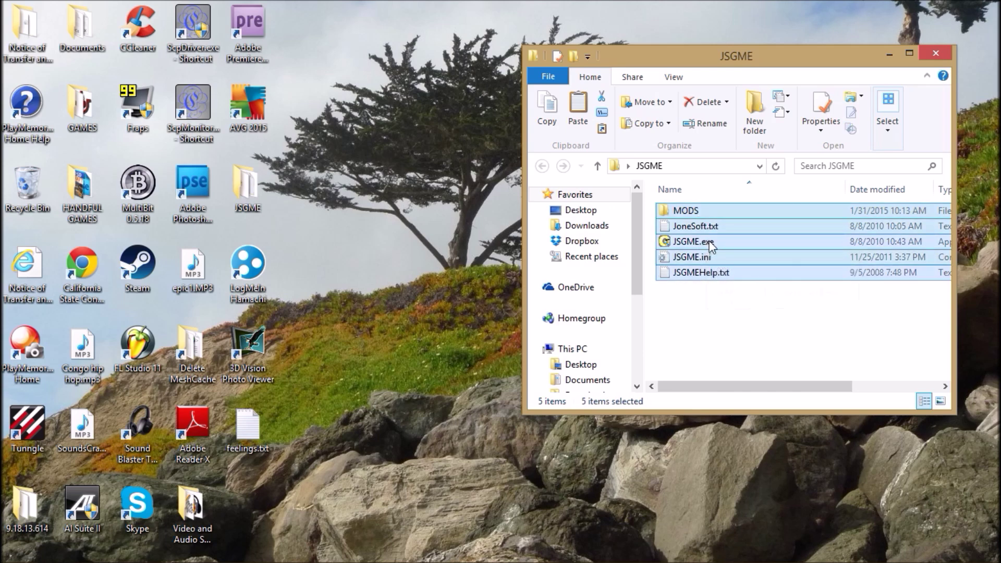
click(62, 555)
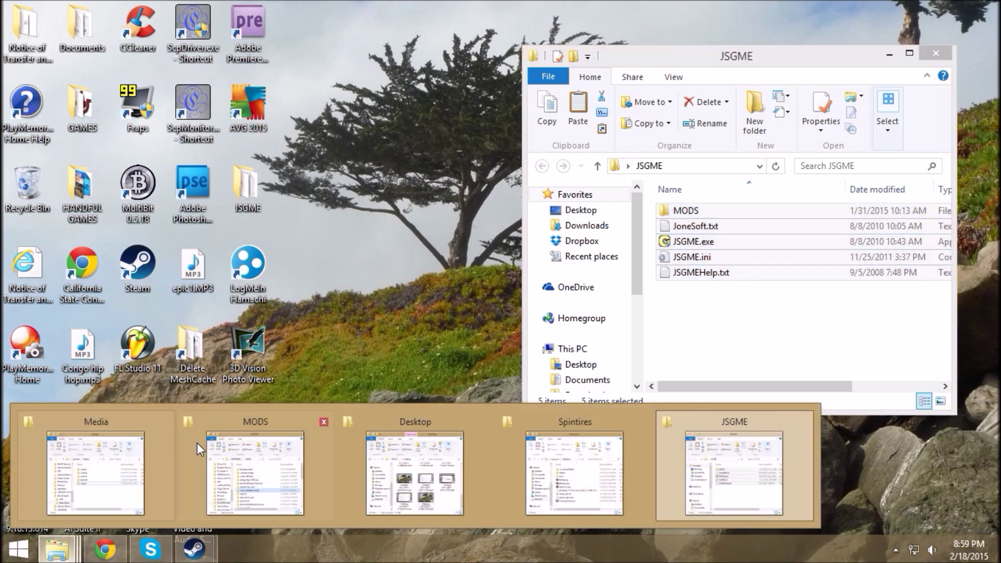
click(561, 418)
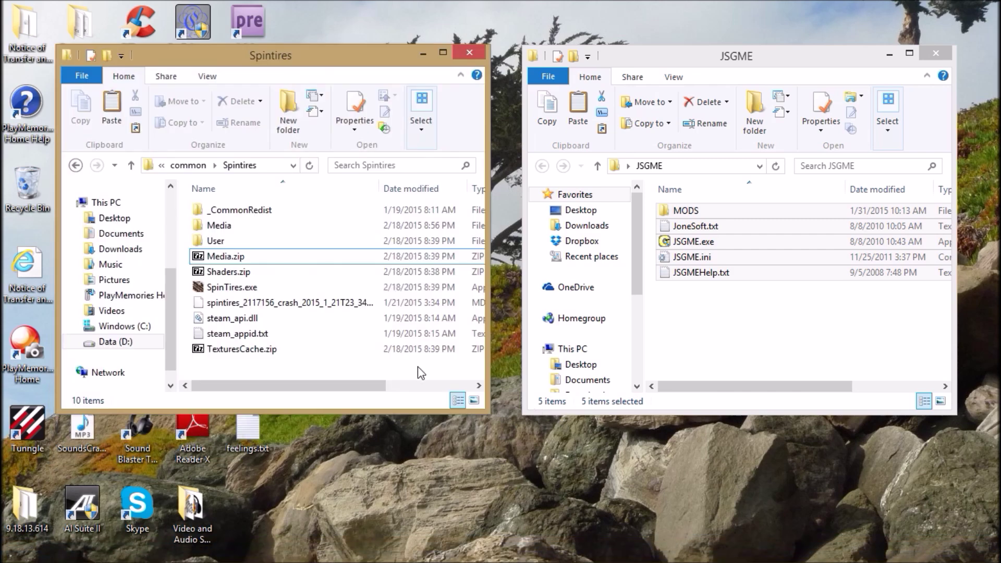
Step: Copy the MODS folder, JoneSoft.txt, JSGME.exe, JSGME.ini and JSGMEHelp.txt from the JSGME folder into the Spintires game folder
click(686, 210)
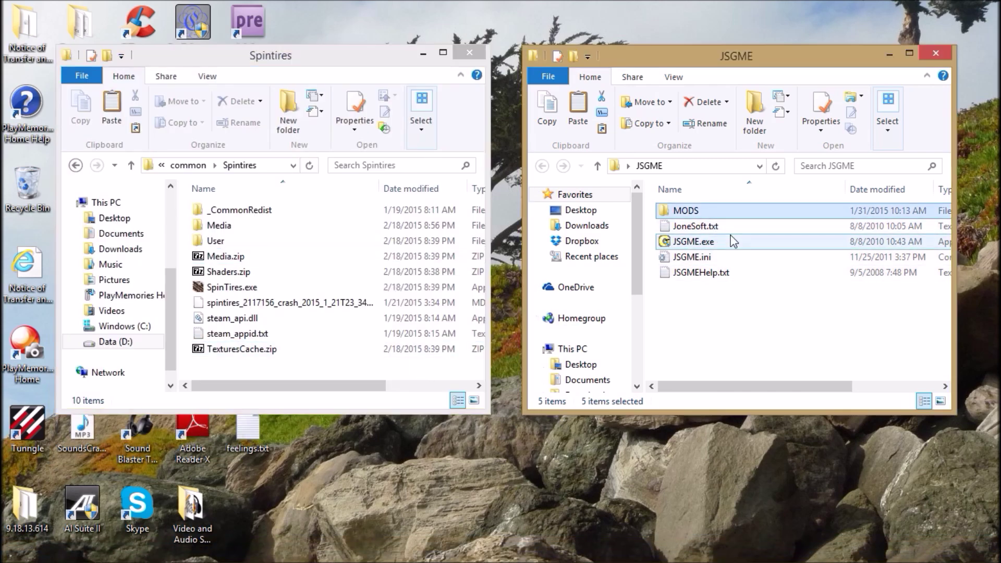
key(shift+Down)
key(shift+Down)
key(shift+Down)
key(shift+Down)
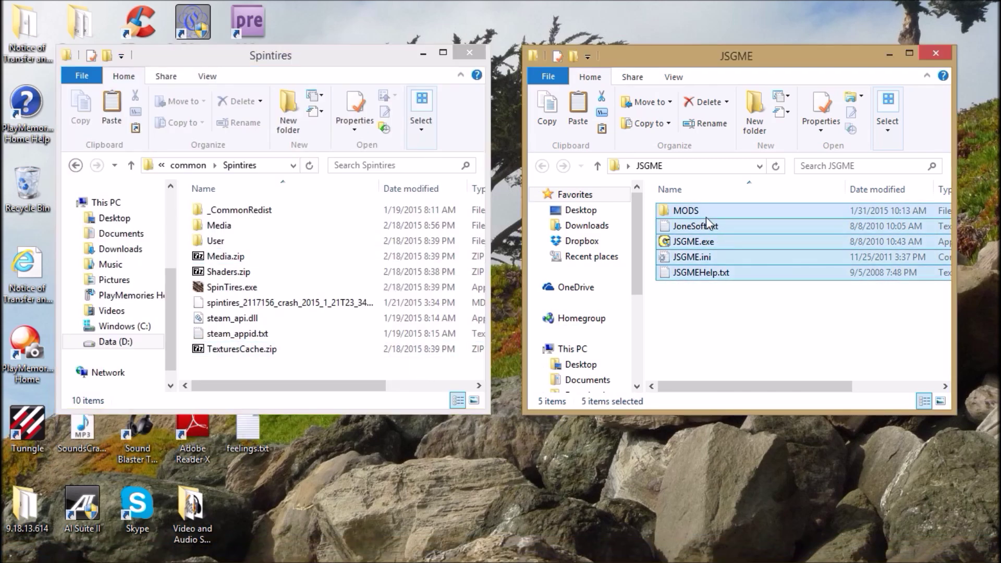
drag(706, 217, 245, 377)
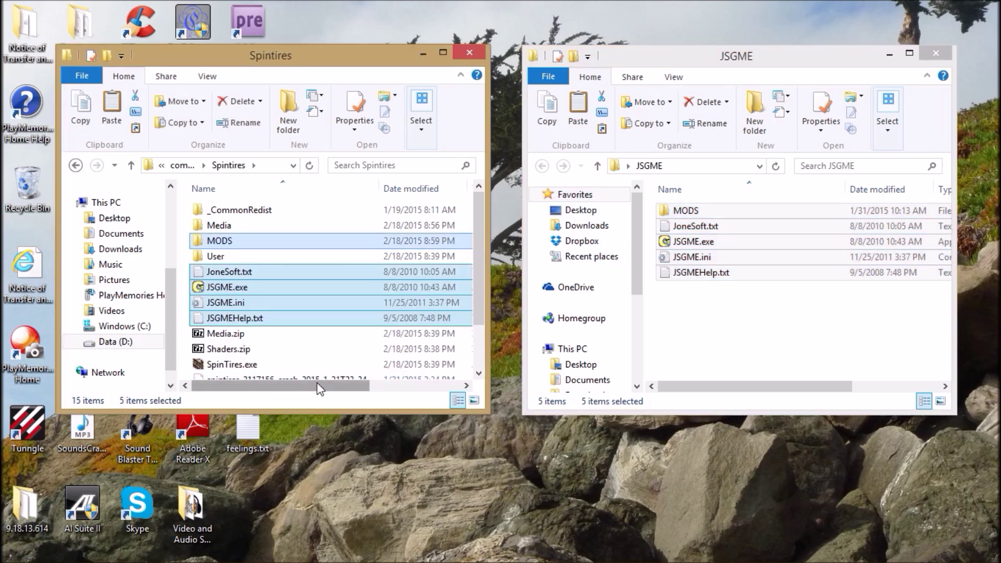
click(222, 289)
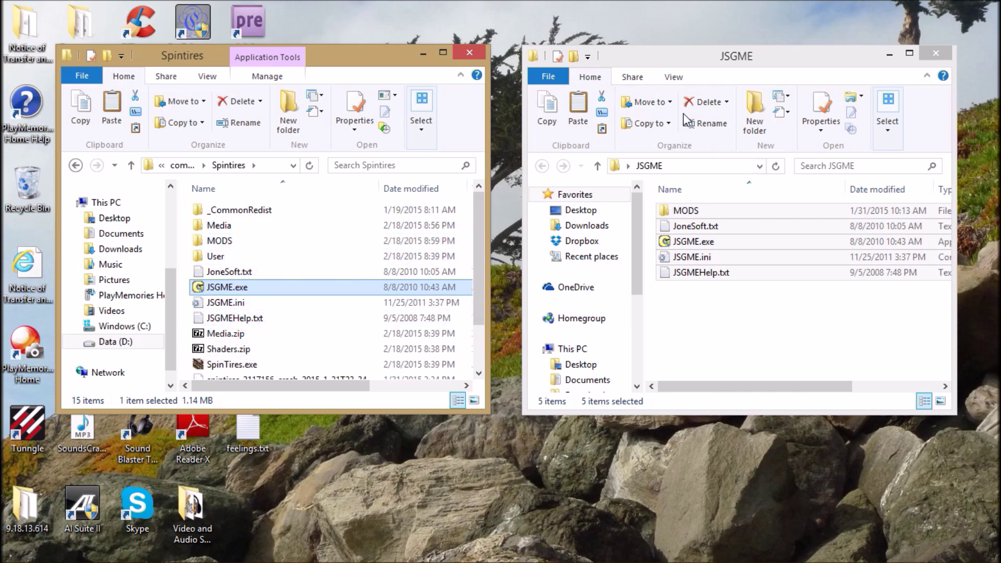
Step: Copy the Jeep Cherokee Tuned folder from the mod collection into the MODS folder inside Spintires, and close the collection's window
click(57, 549)
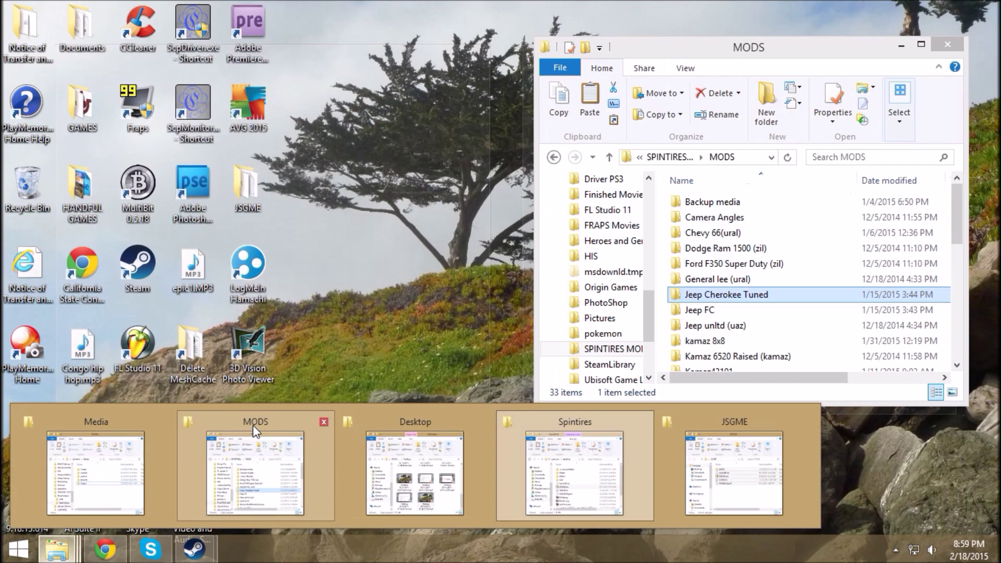
click(209, 441)
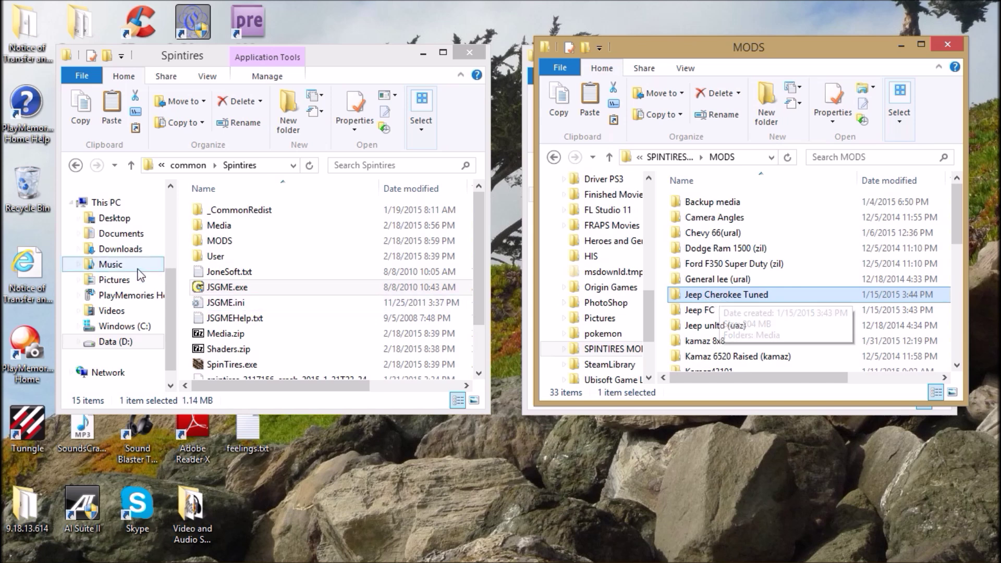
double_click(225, 242)
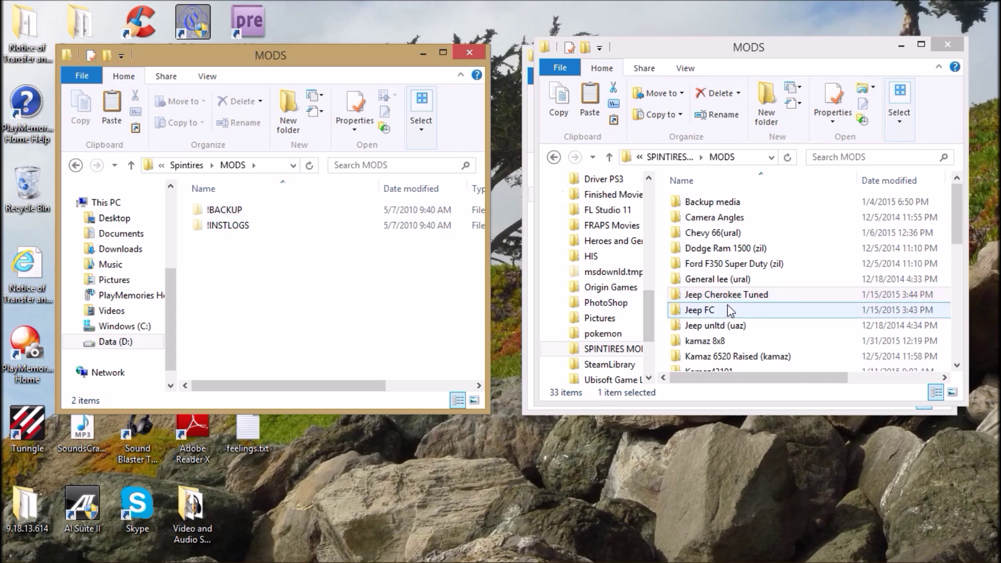
mouse_move(733, 295)
mouse_down()
mouse_move(432, 312)
mouse_move(287, 306)
mouse_move(726, 312)
mouse_move(733, 300)
mouse_up()
drag(248, 386, 202, 386)
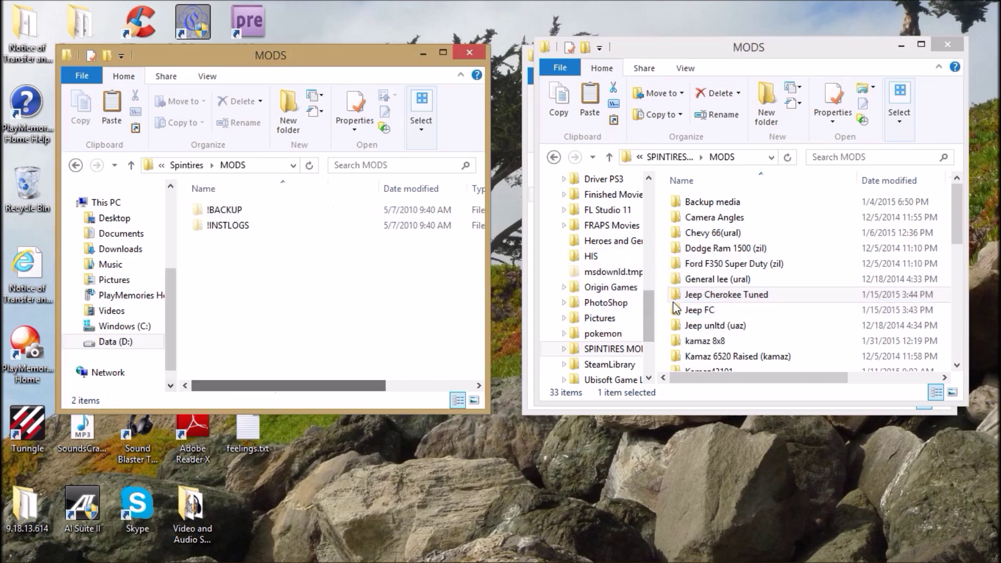
right_click(706, 295)
click(739, 193)
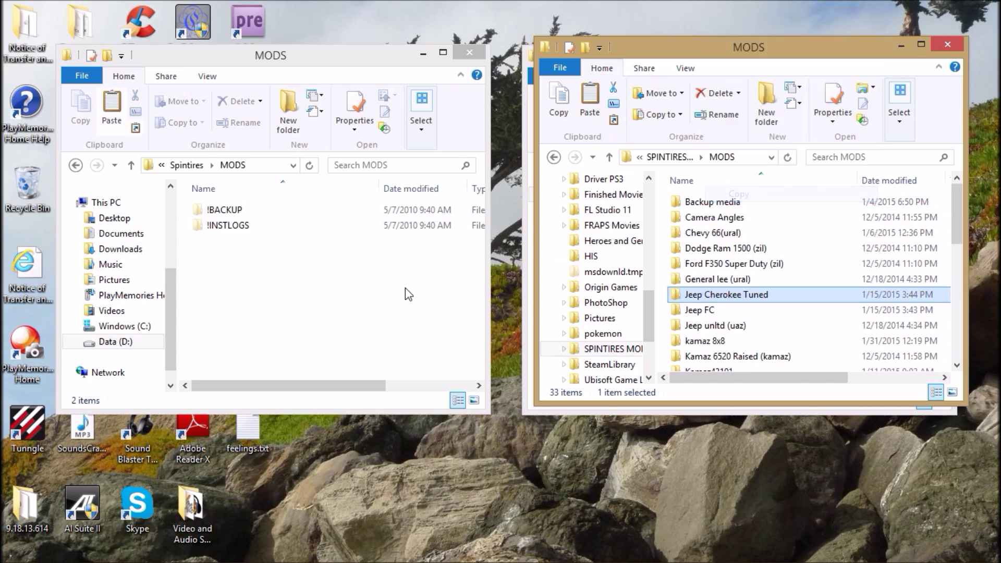
right_click(230, 277)
click(275, 378)
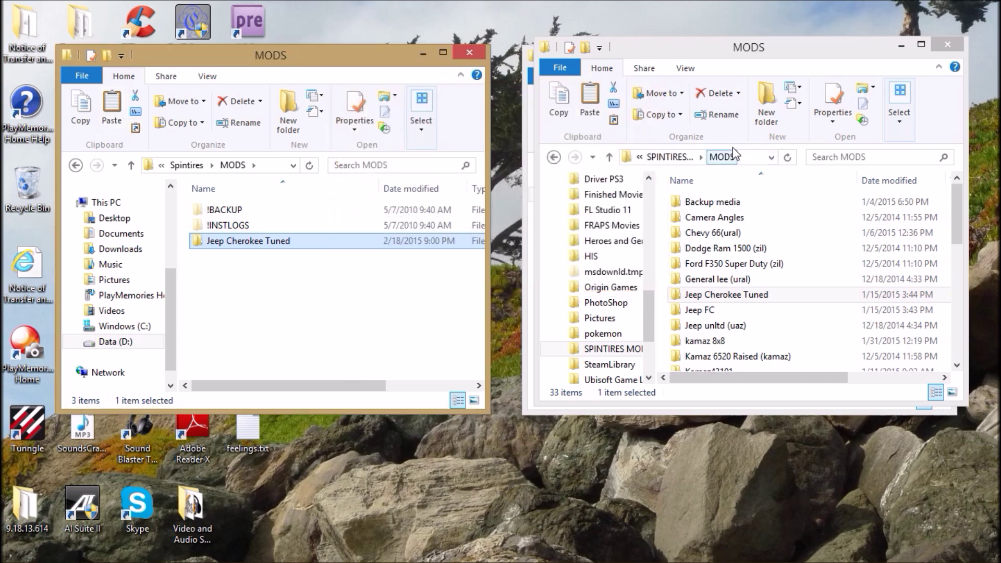
click(947, 44)
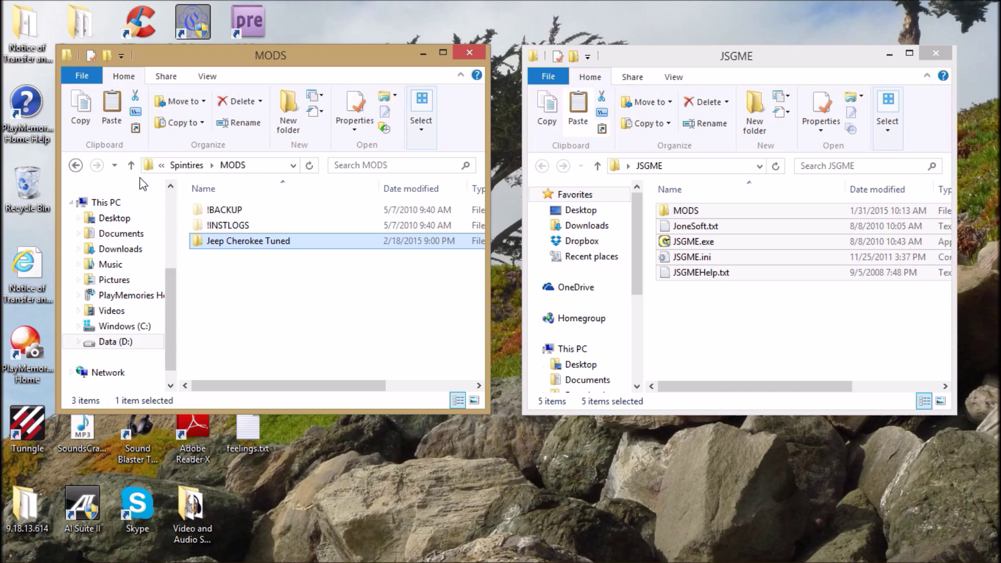
Step: Run JSGME.exe from the Spintires folder with permission to make changes, select the Jeep Cherokee Tuned mod, and close the mod enabler
click(130, 166)
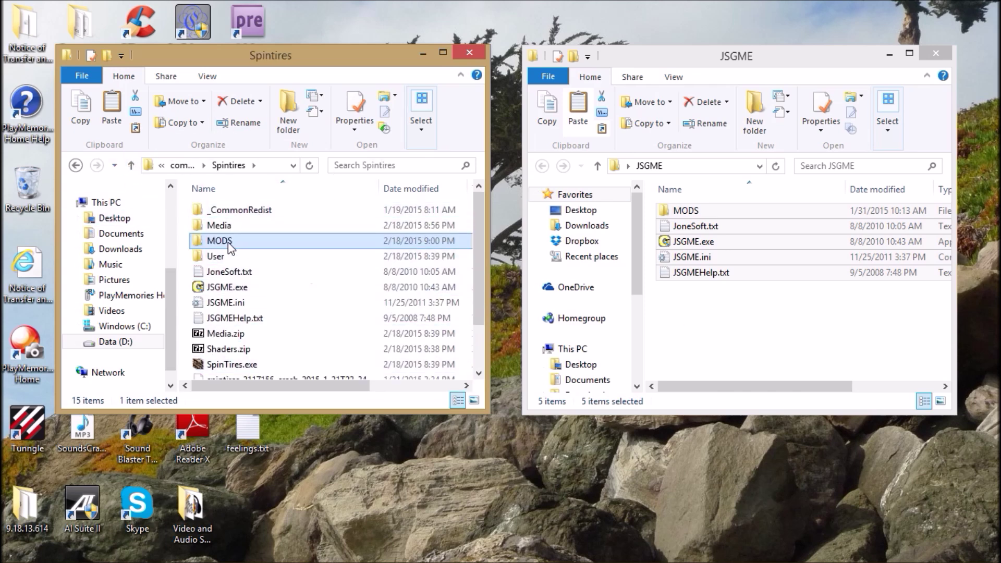
double_click(218, 290)
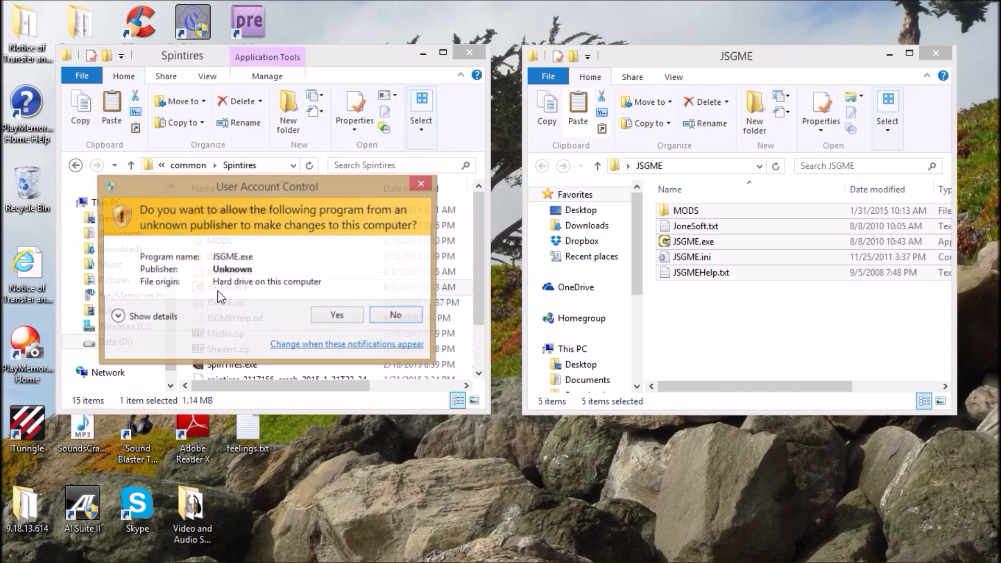
click(332, 315)
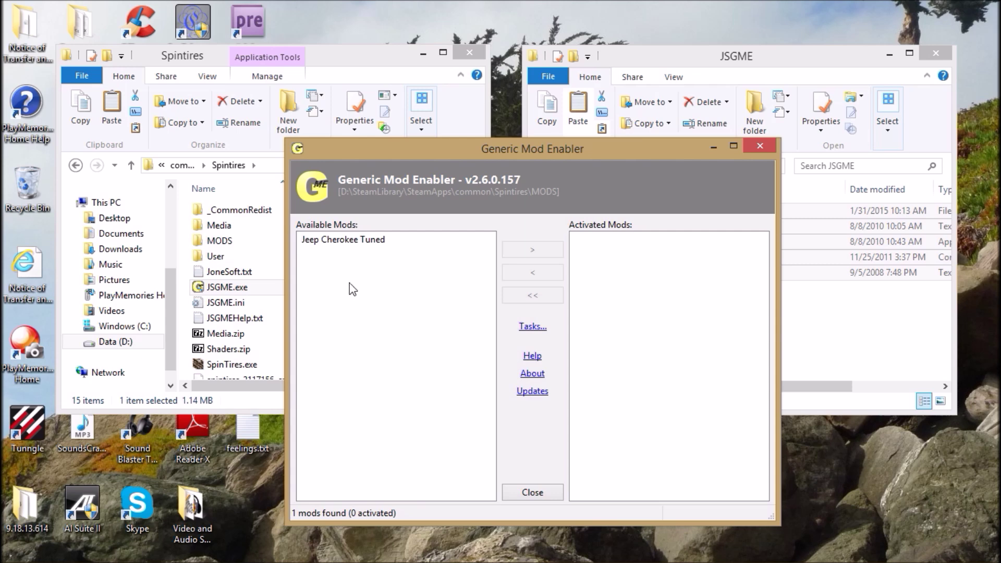
click(348, 249)
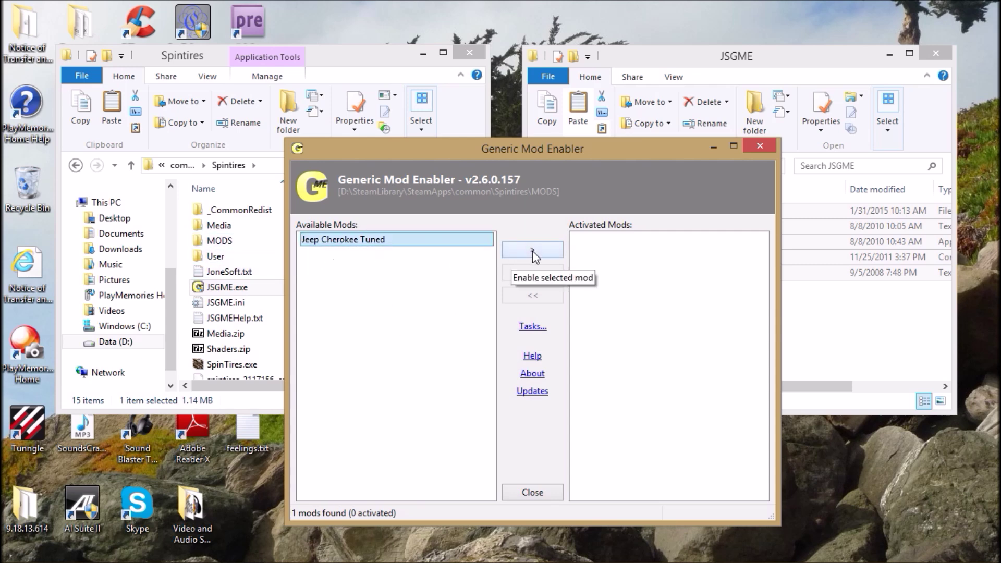
click(533, 493)
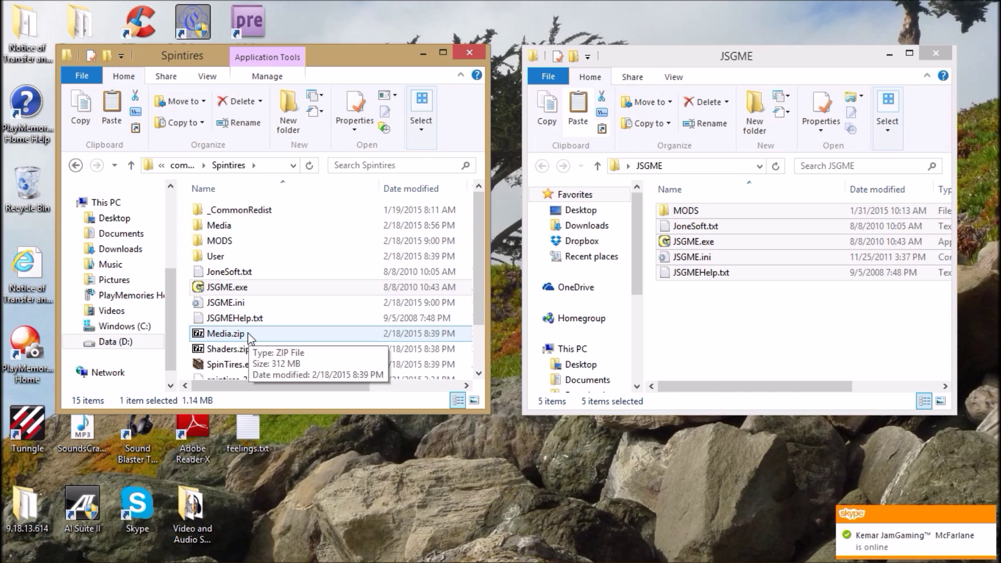
Step: Check the contents of the MODS folder inside Spintires and return to the game folder
double_click(225, 243)
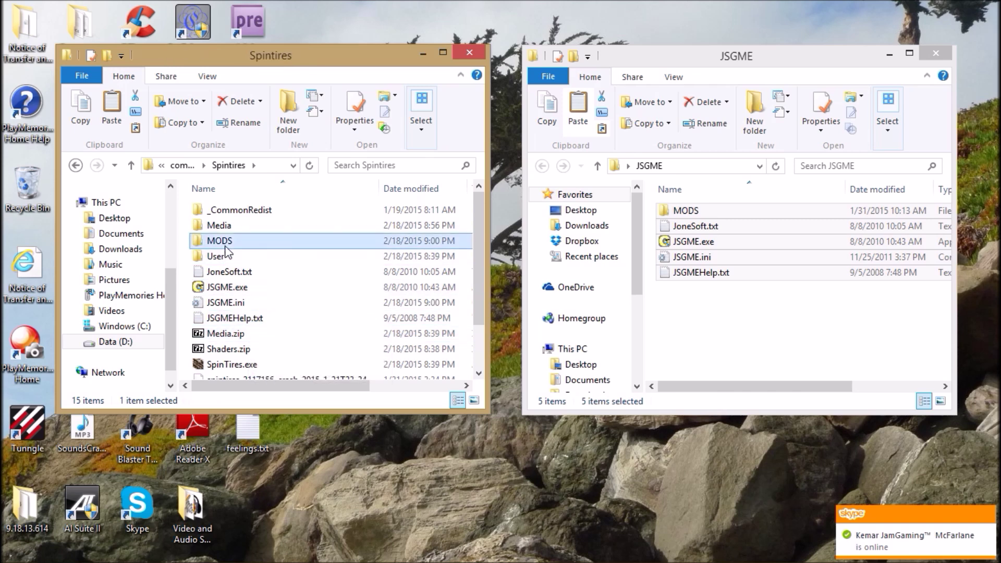
click(132, 166)
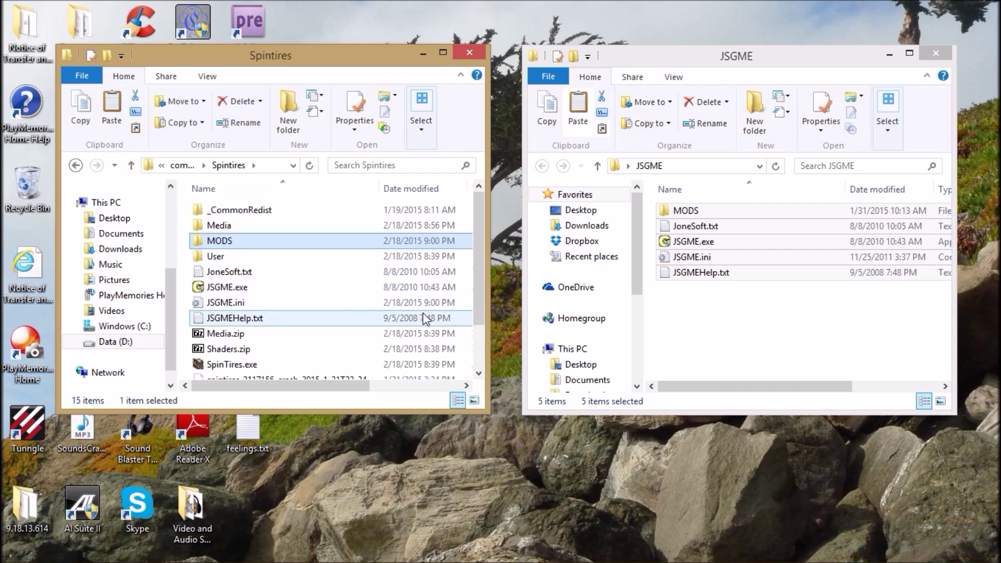
Step: Minimize the Spintires and JSGME folder windows and launch Spintires through Steam
click(424, 54)
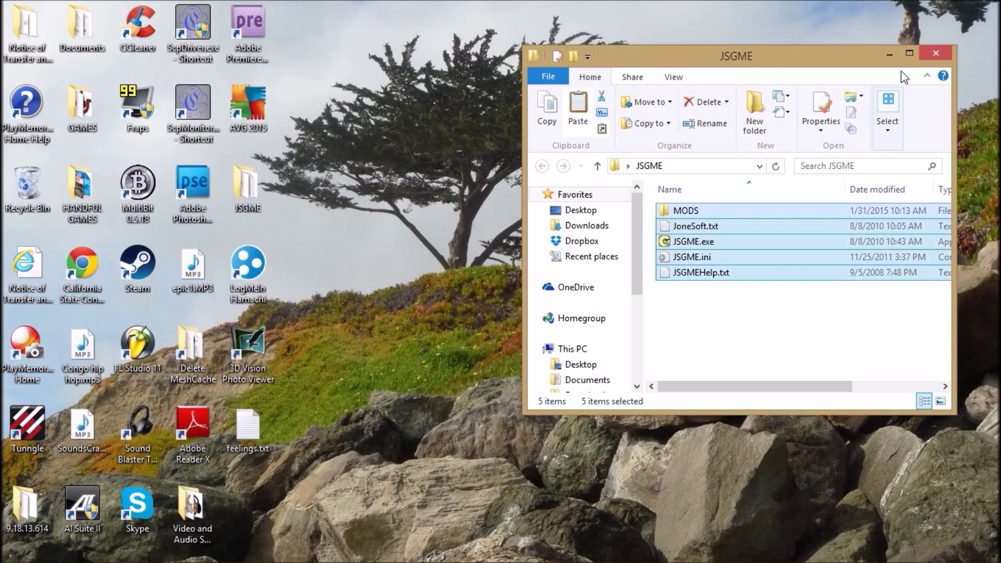
click(889, 54)
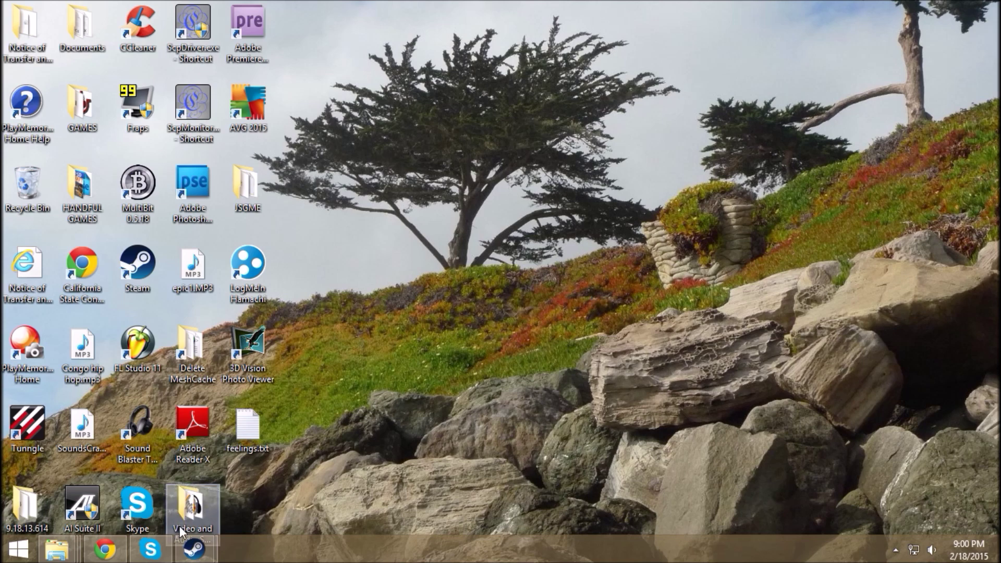
mouse_move(194, 549)
click(259, 425)
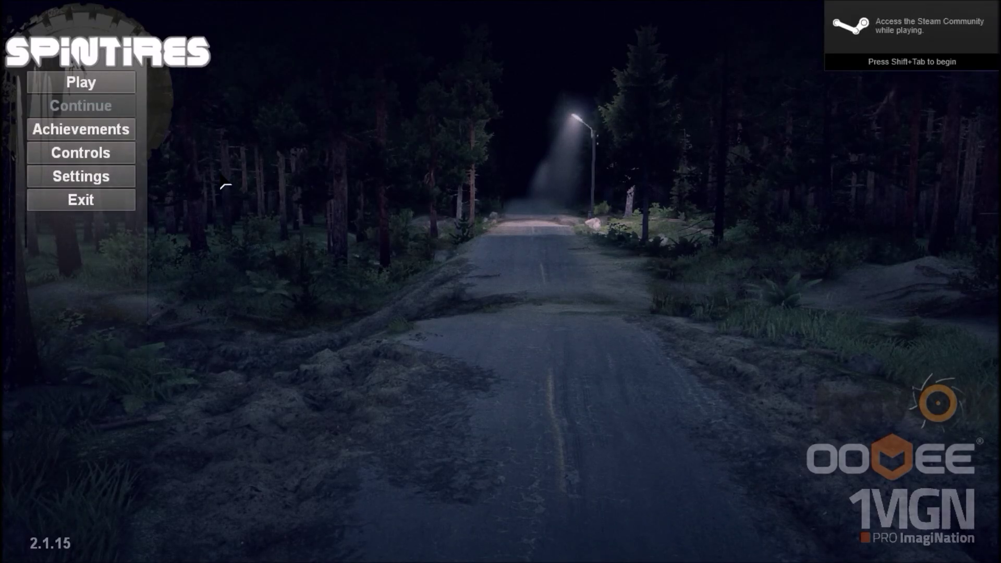
Step: Turn the game's sound level down to its minimum and apply the settings
click(116, 177)
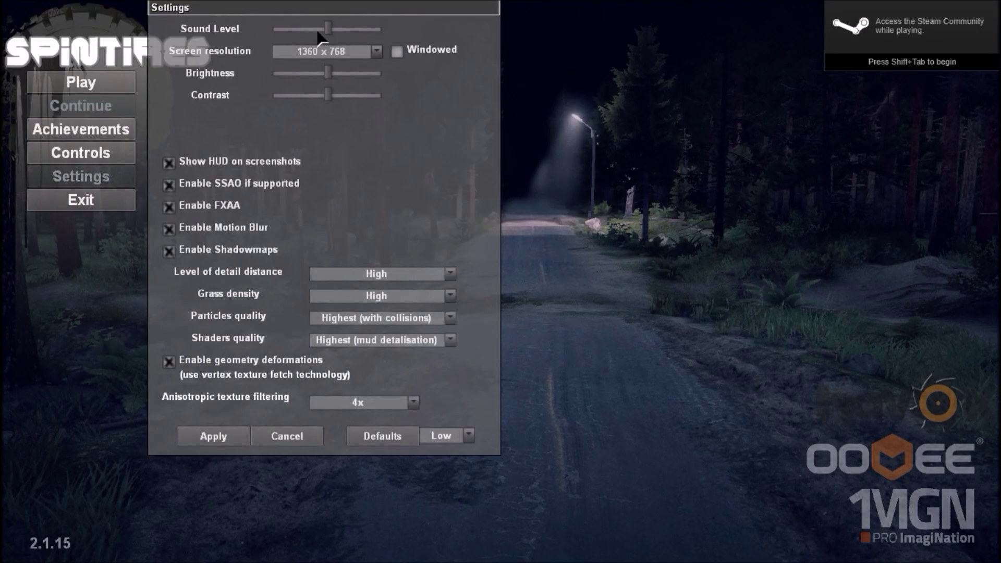
drag(328, 31, 264, 38)
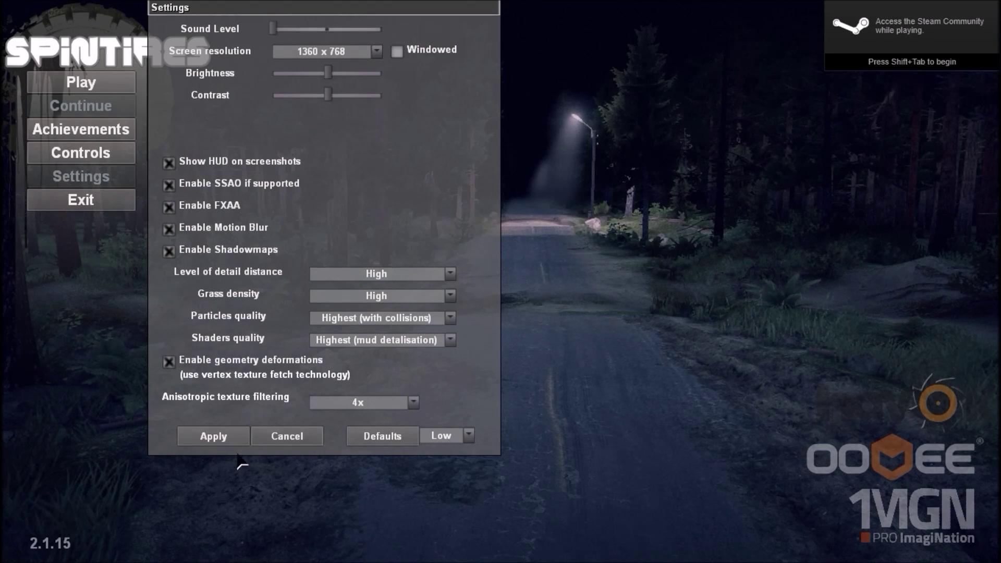
click(214, 437)
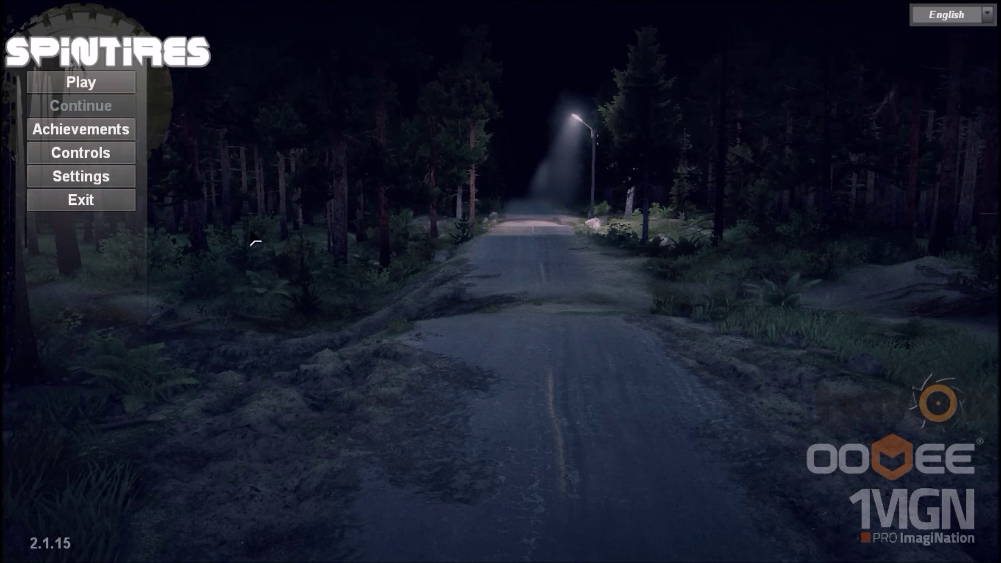
Step: Create a multiplayer lobby restricted to a friends only game
click(96, 93)
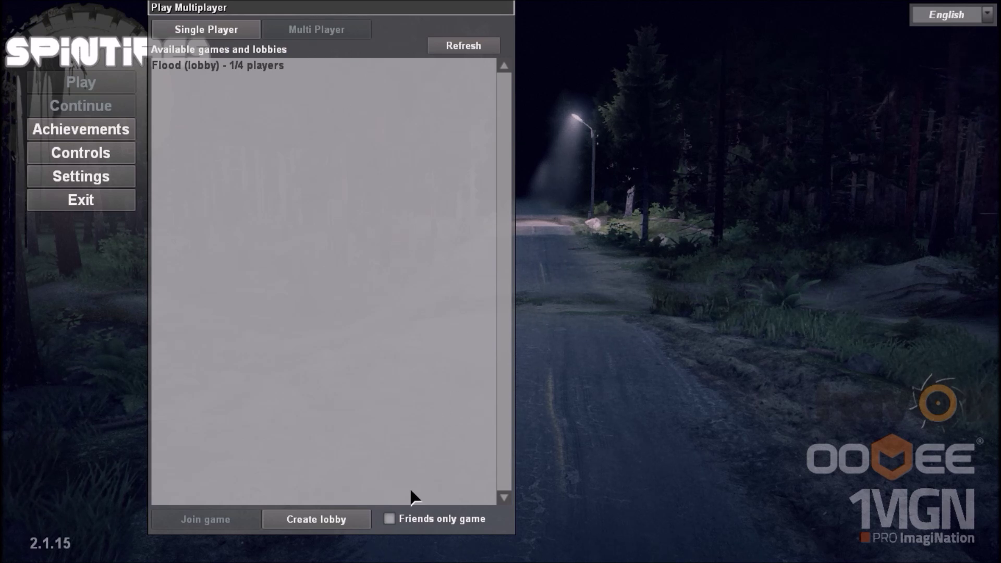
click(390, 519)
click(324, 524)
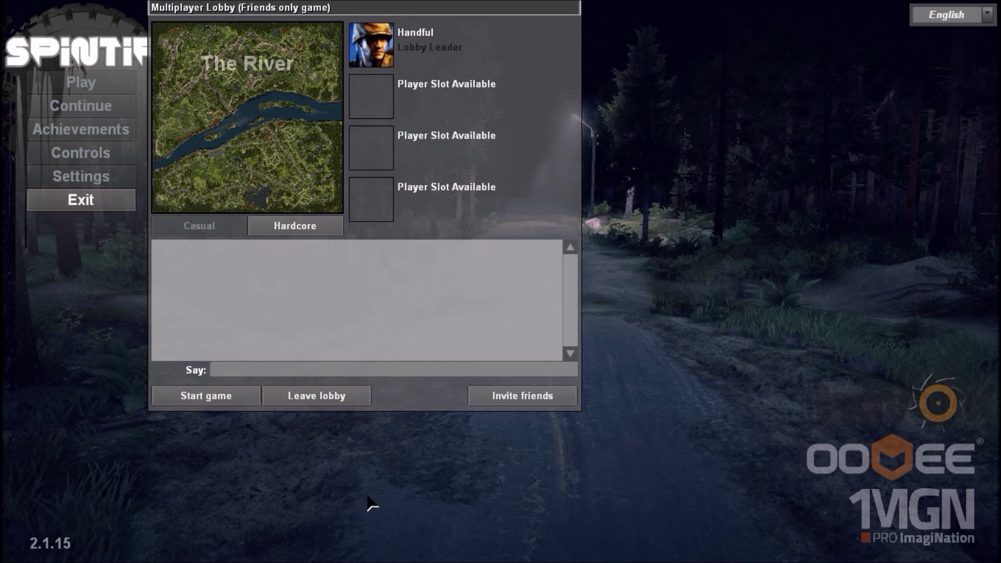
Step: View the list of friends who can be invited, close it, and change the lobby's map to Coast
click(527, 401)
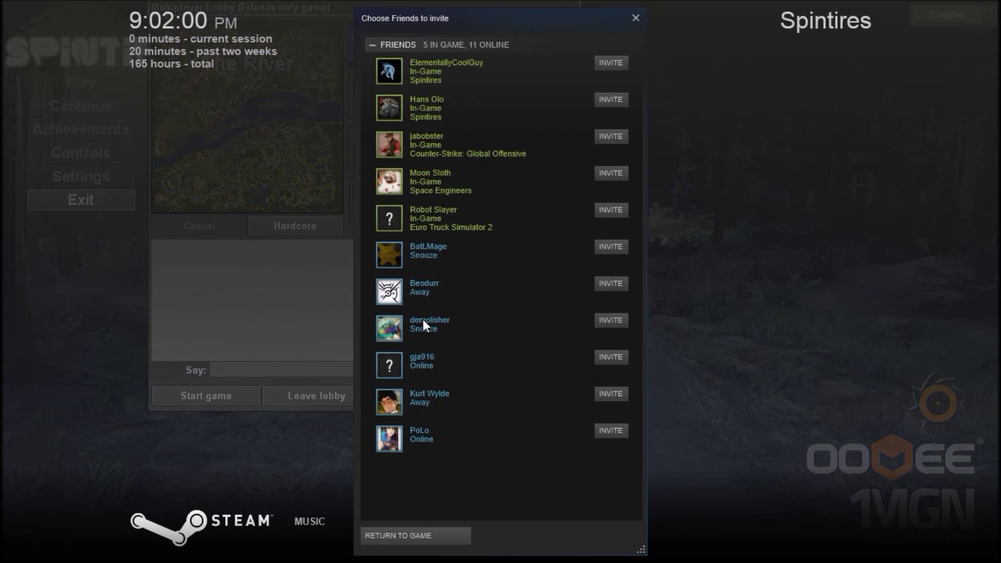
click(635, 18)
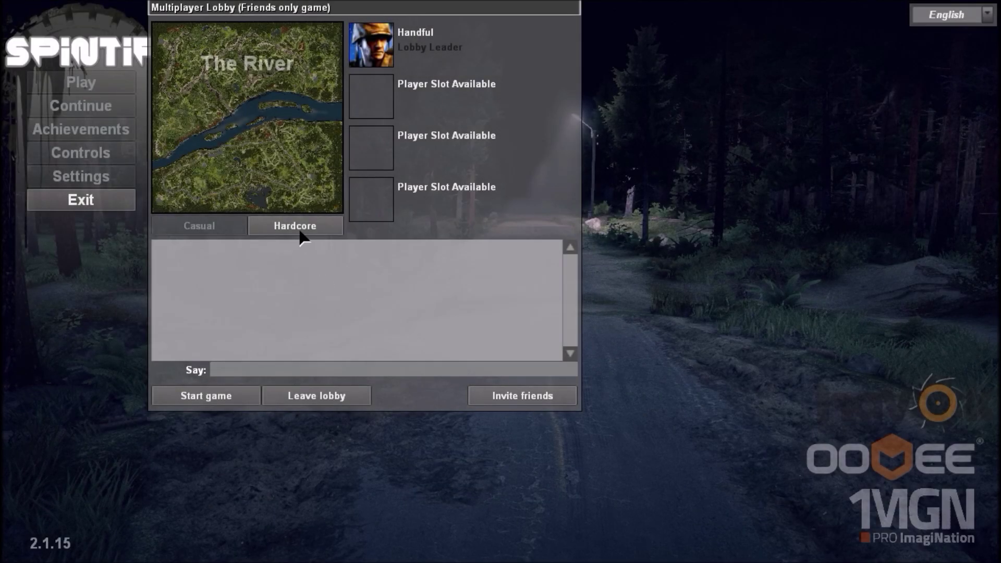
click(273, 124)
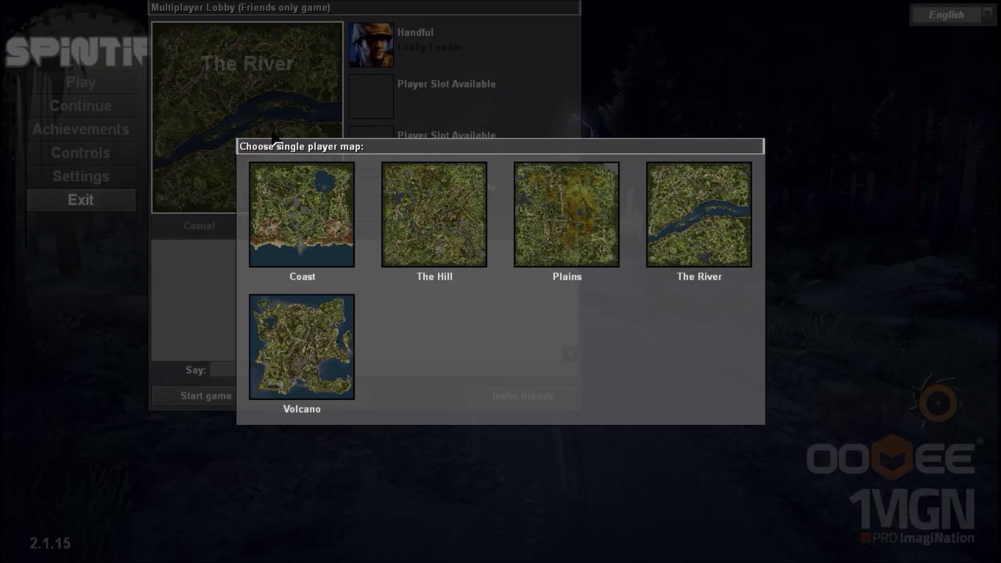
click(308, 230)
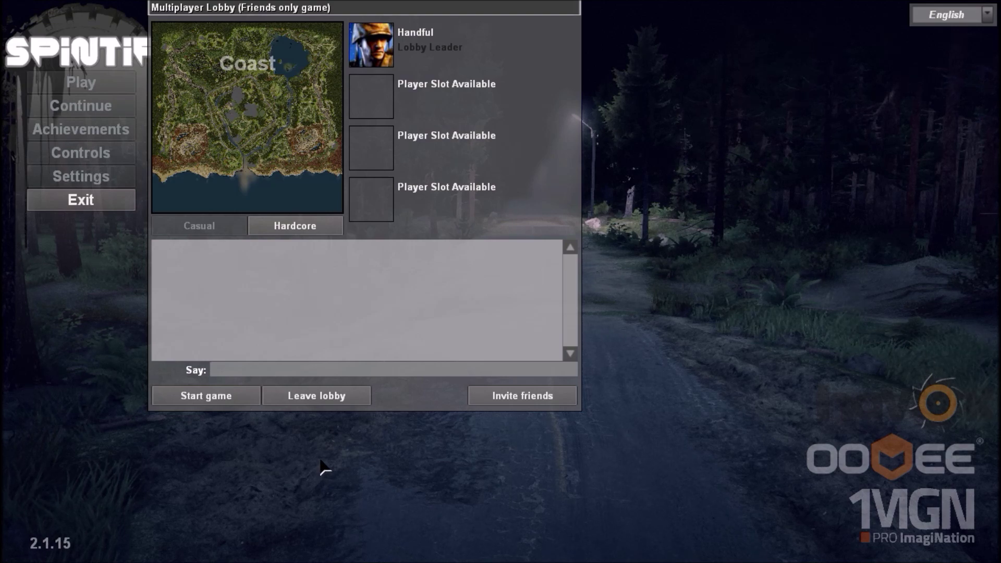
Step: Switch to the Spintires folder, run JSGME.exe with permission to make changes, and activate the Jeep Cherokee Tuned mod
key(alt+Tab)
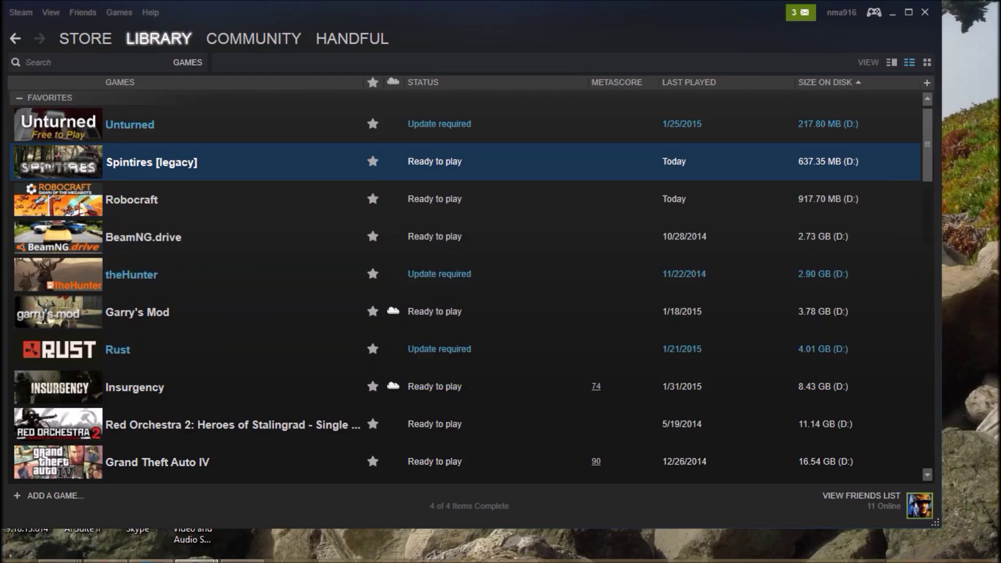
mouse_move(77, 546)
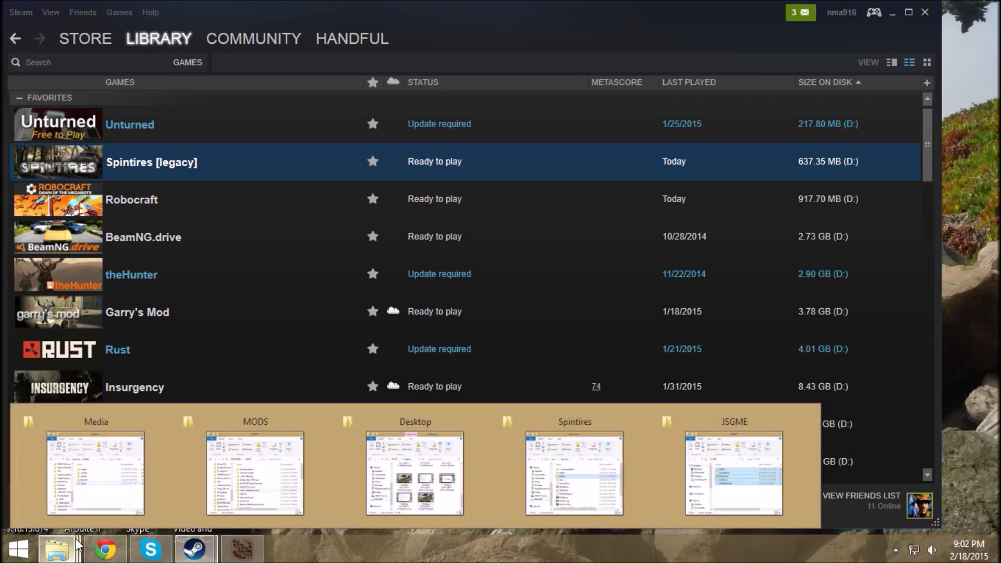
click(598, 429)
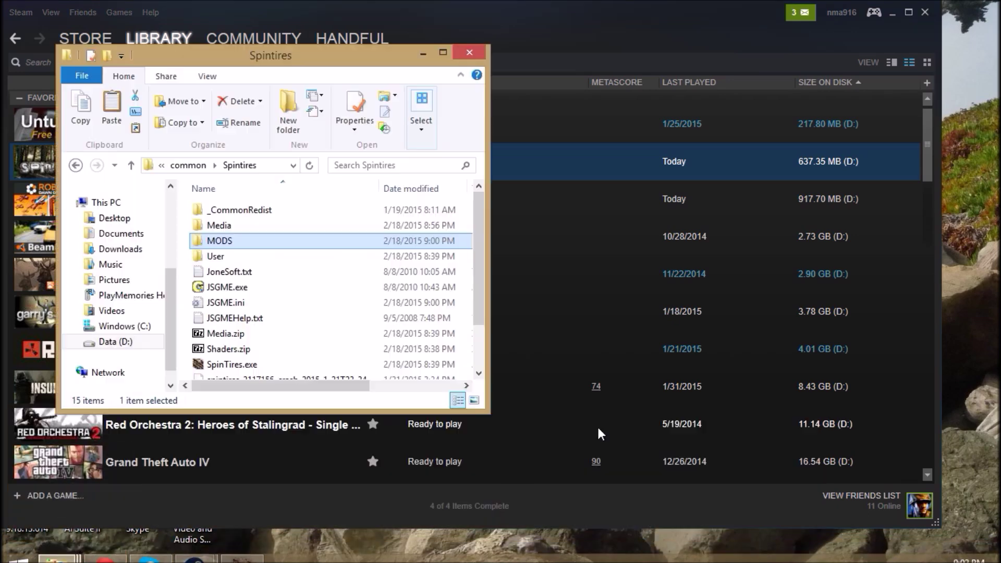
double_click(215, 290)
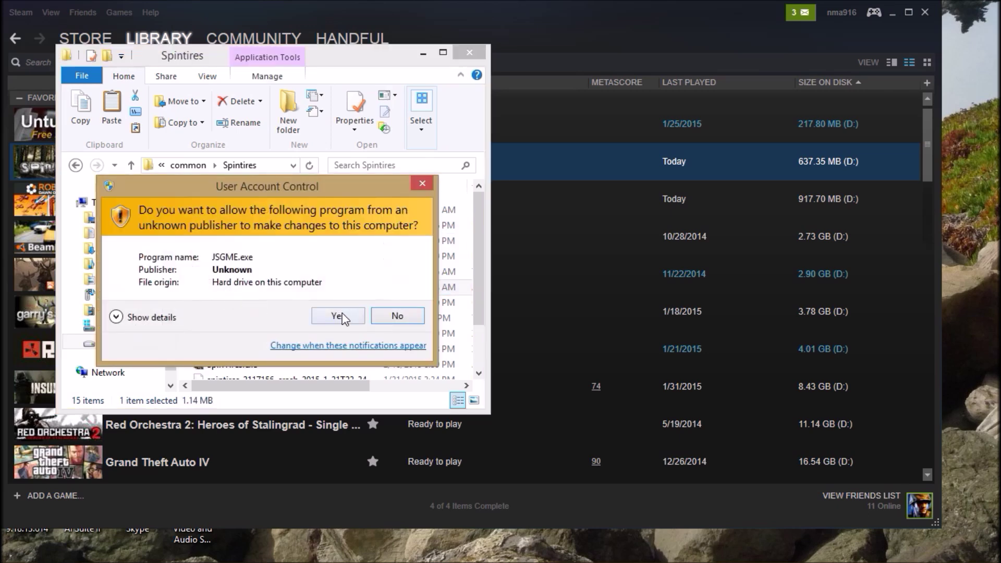
click(338, 317)
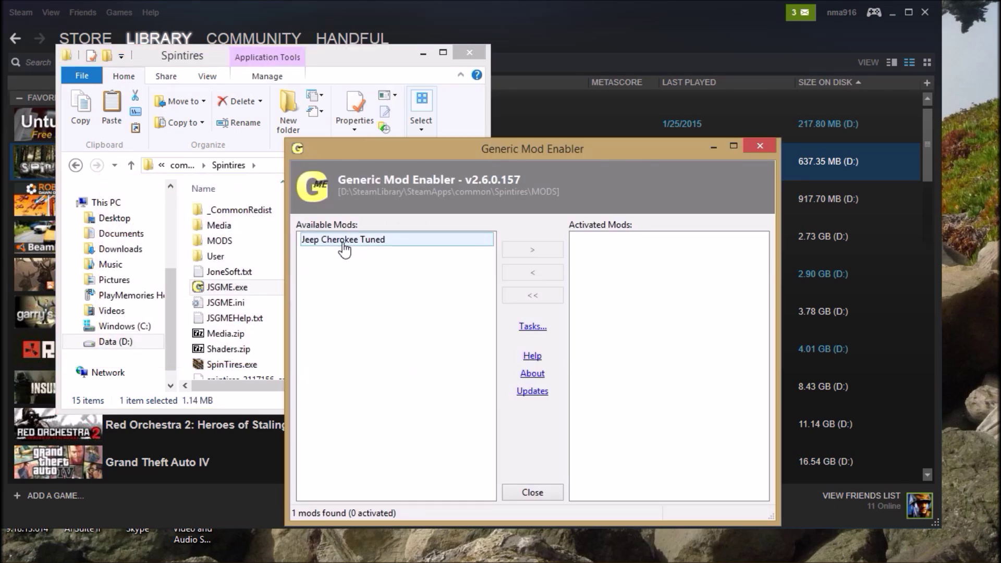
click(344, 241)
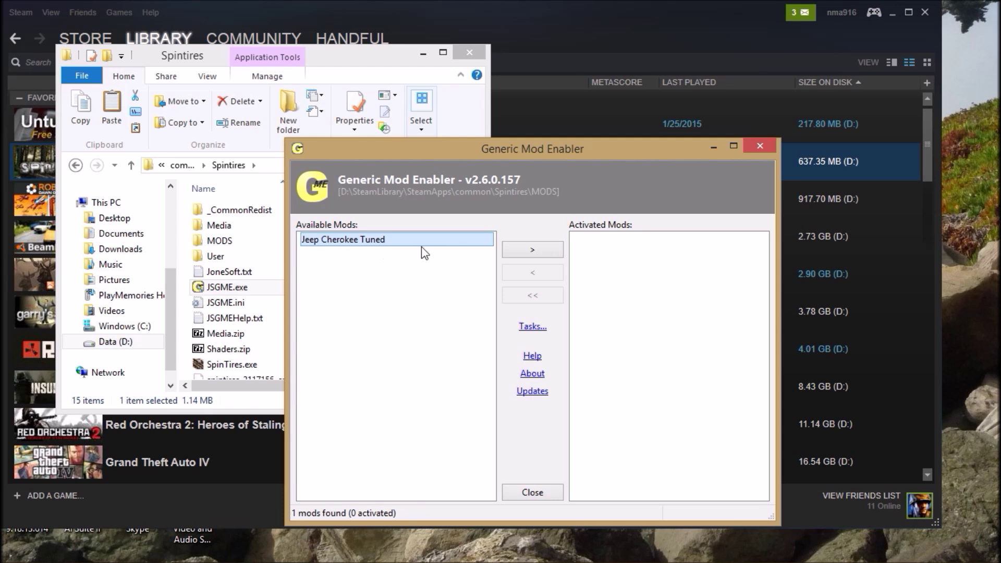
click(533, 250)
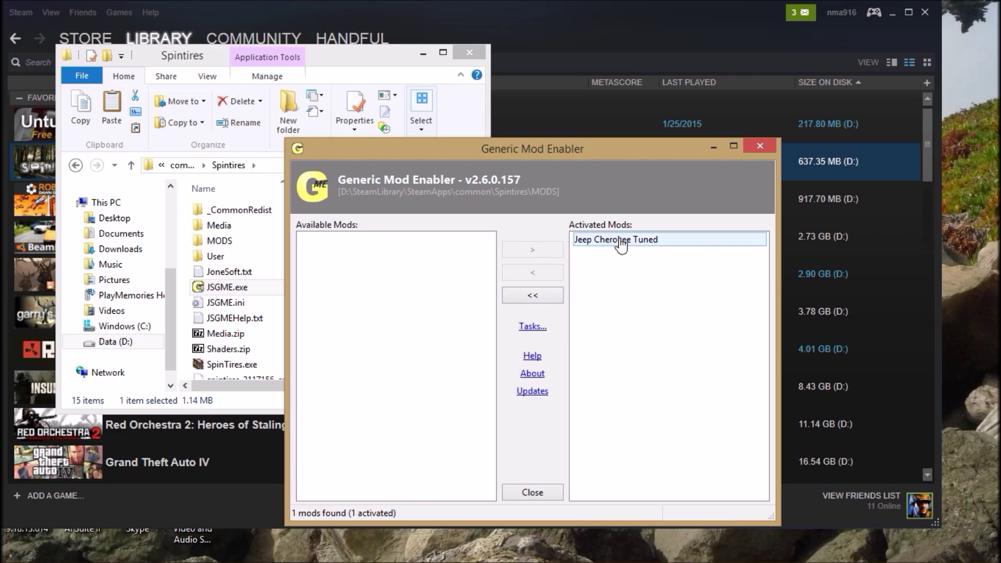
Step: Minimize the mod enabler, the Spintires folder and the Steam library, and switch back to the running game
click(715, 148)
click(423, 52)
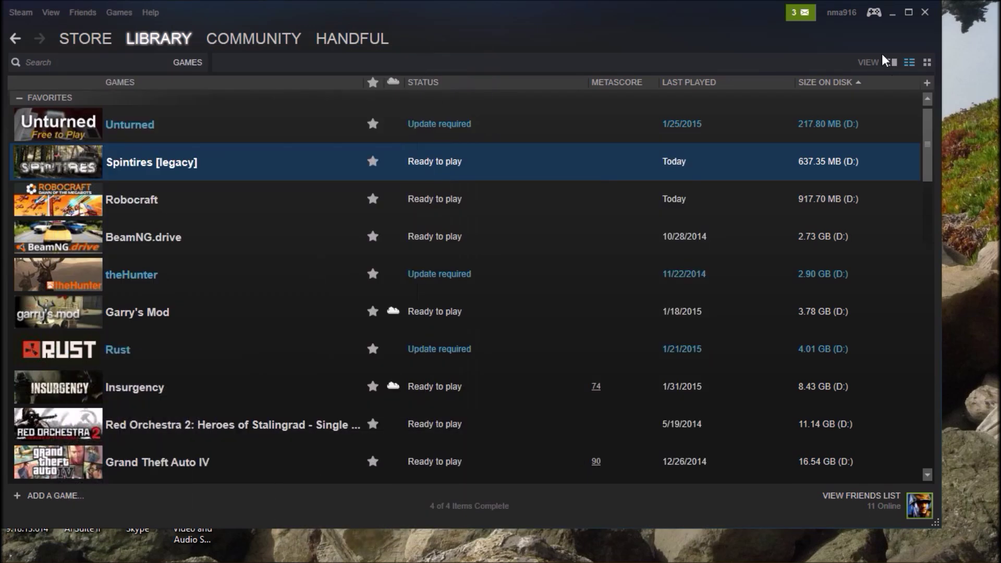
click(909, 12)
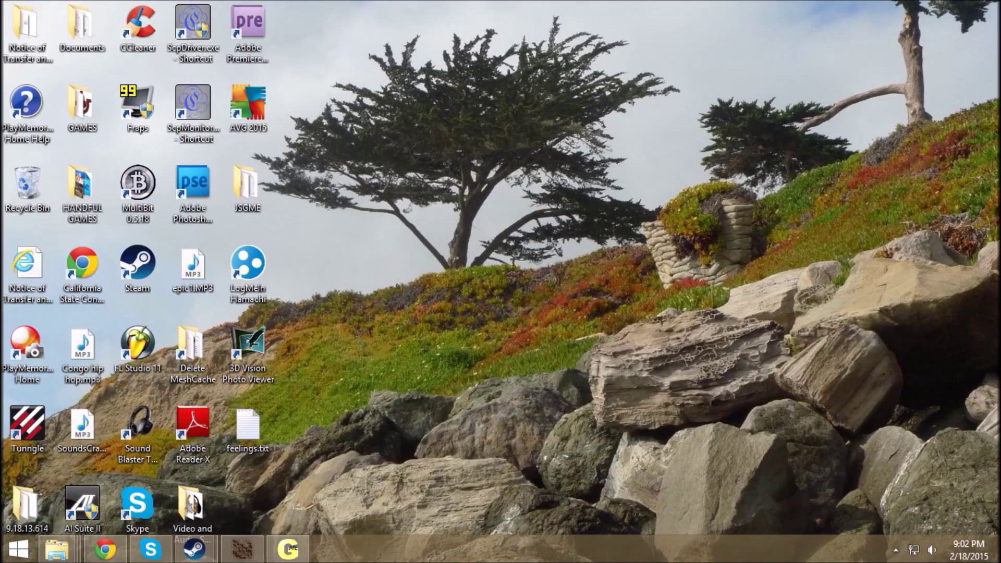
click(242, 549)
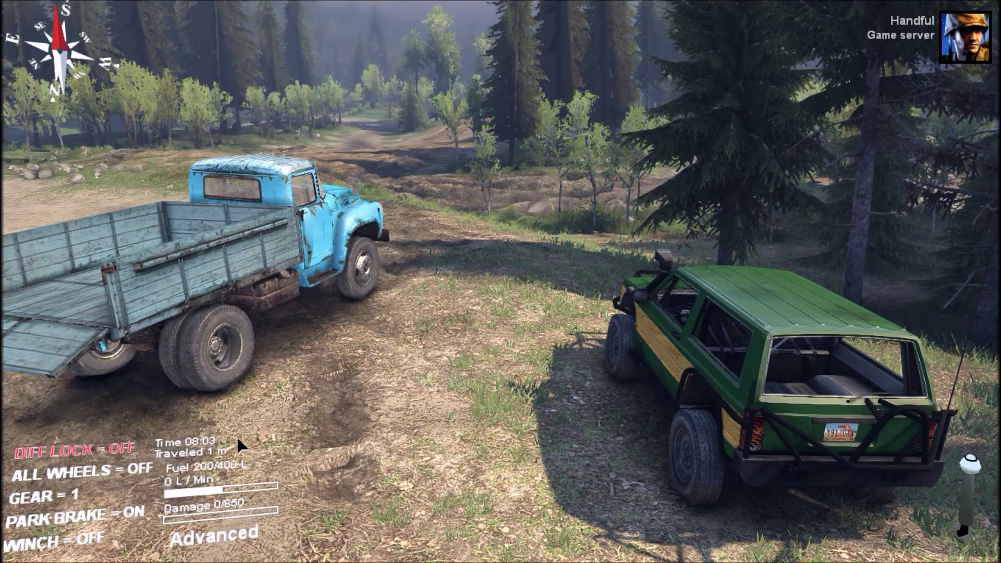
Step: Drive the green Jeep Cherokee past the blue truck onto the dirt track, shifting up to gear 4
key(w)
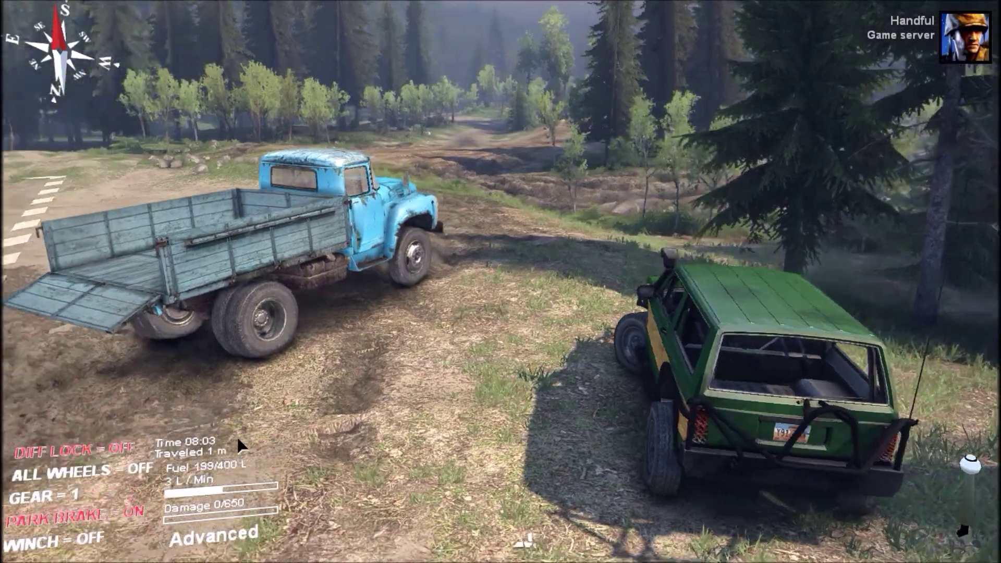
key(a)
key(shift+w)
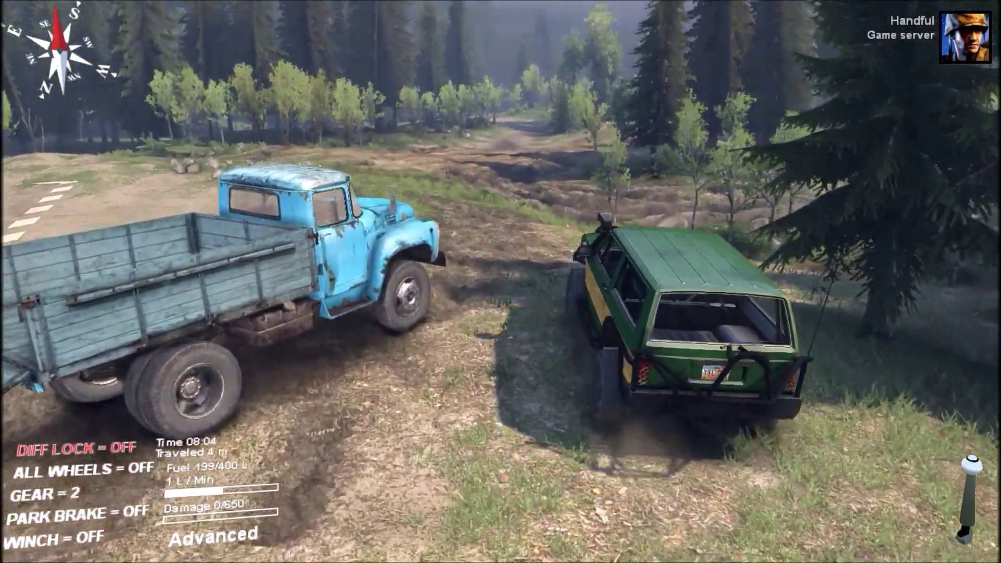
key(shift+w)
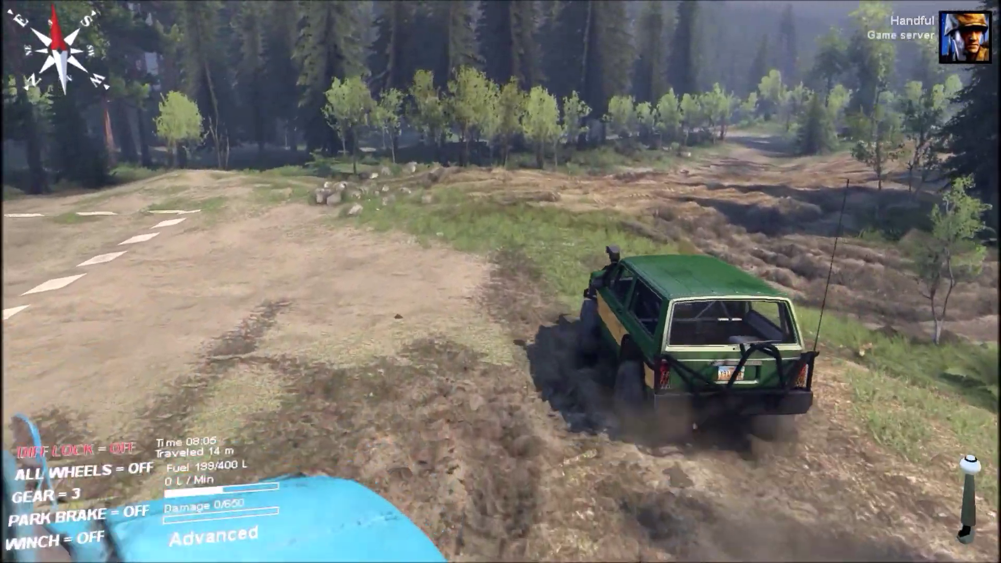
key(shift+w)
key(d)
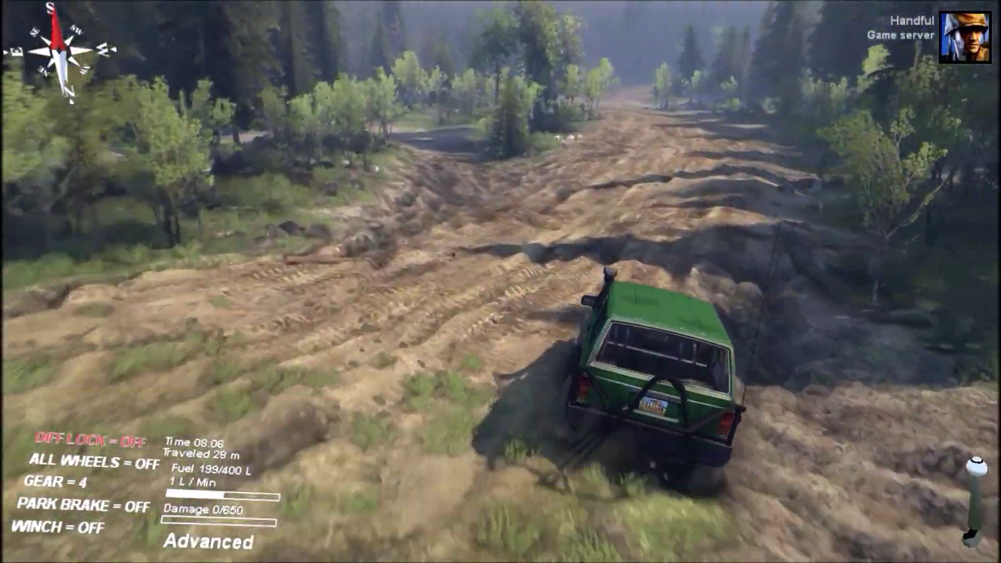
Step: Steer the Jeep along the rutted dirt road, shifting down to gear 3 and back up to gear 4
key(a)
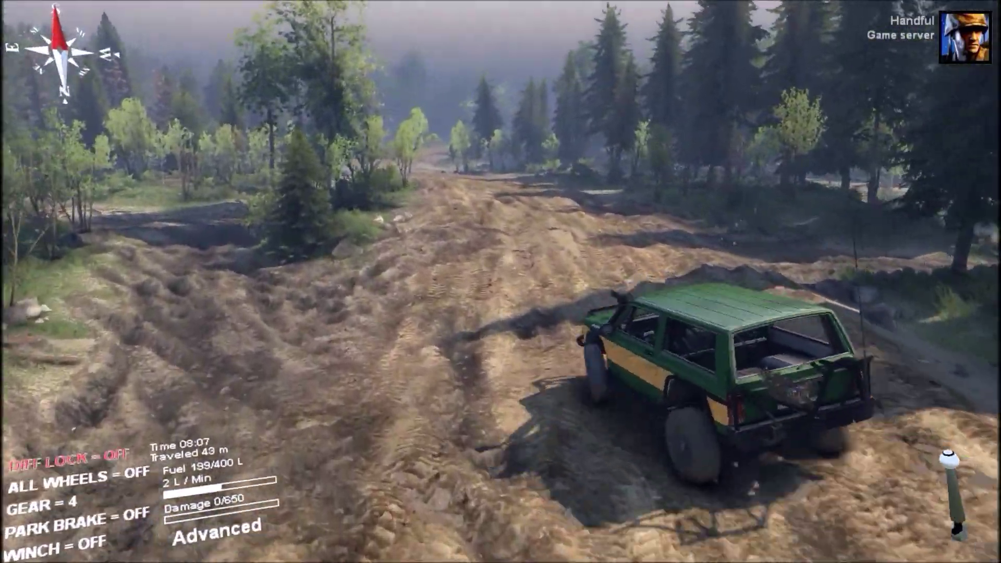
key(a)
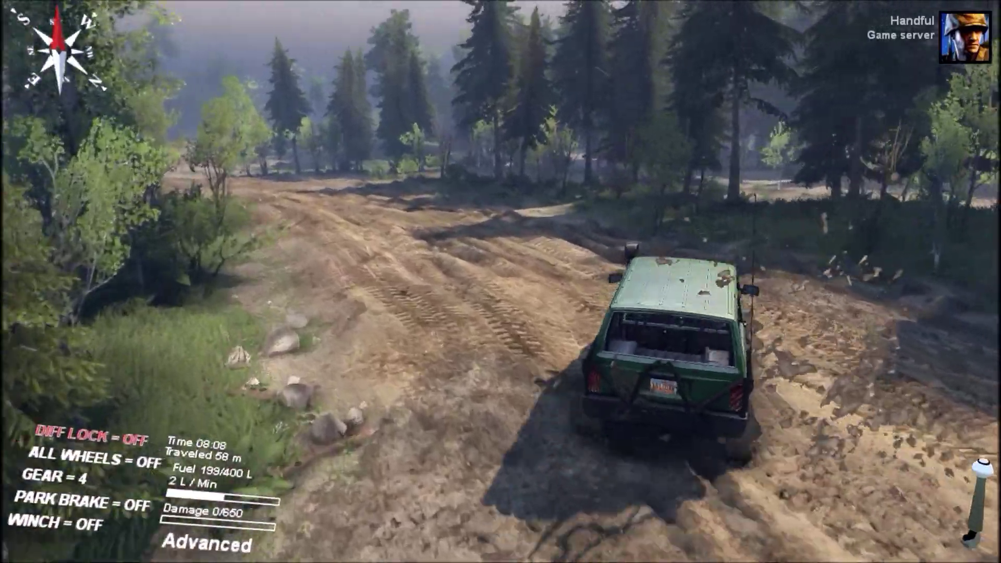
key(a)
key(shift+s)
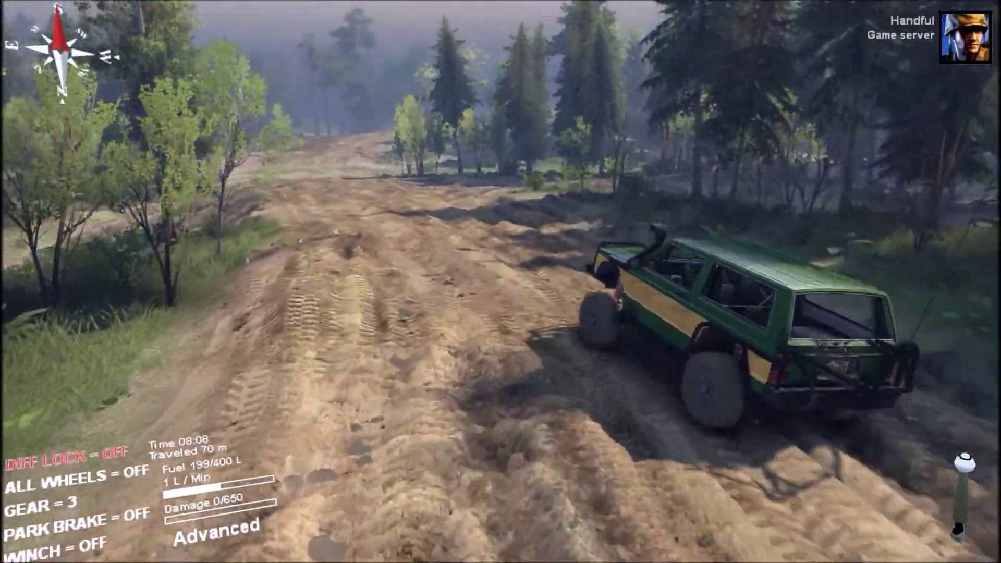
key(shift+w)
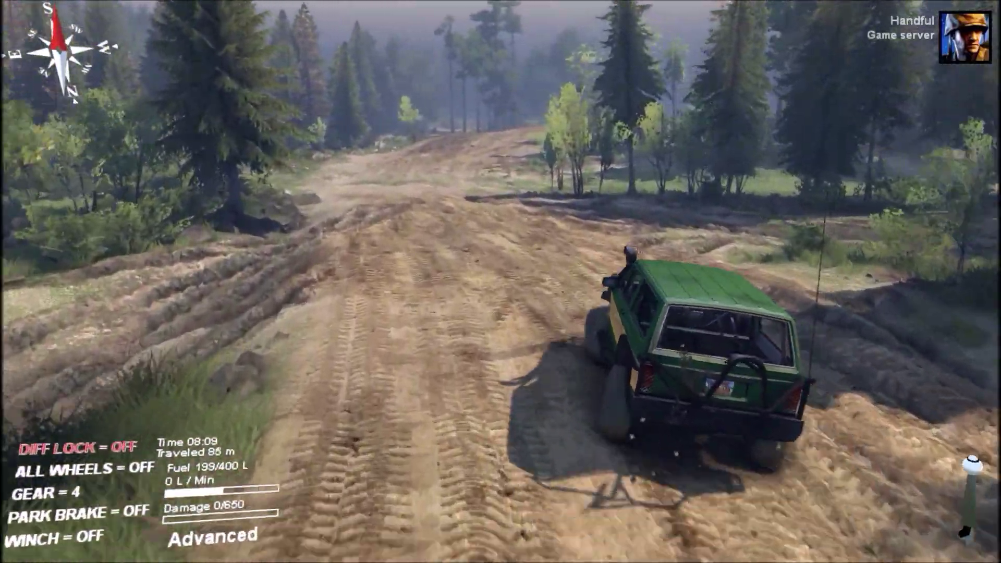
key(shift+w)
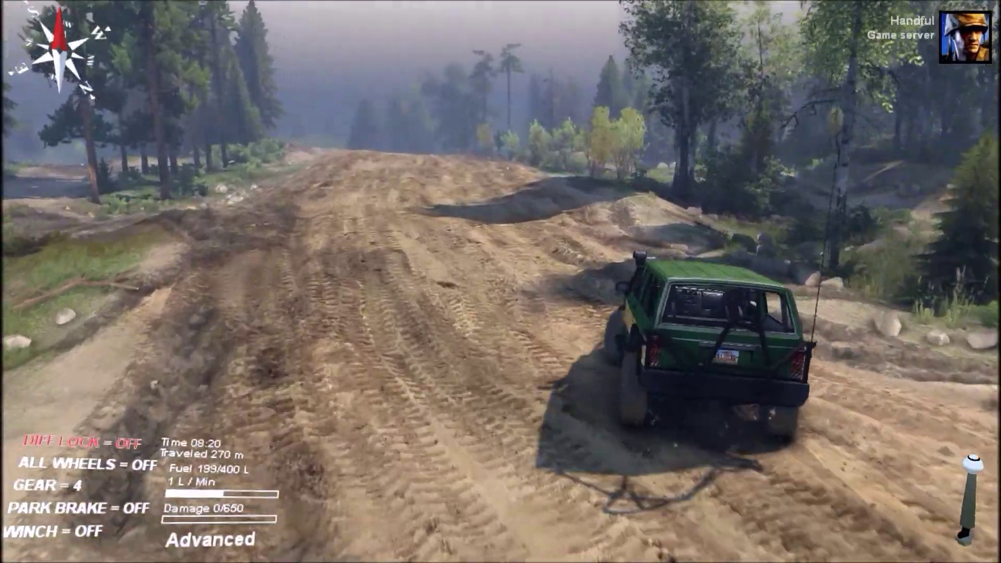
Step: Keep the Jeep on the dirt road towards the rise, shifting down to gear 2
key(shift+s)
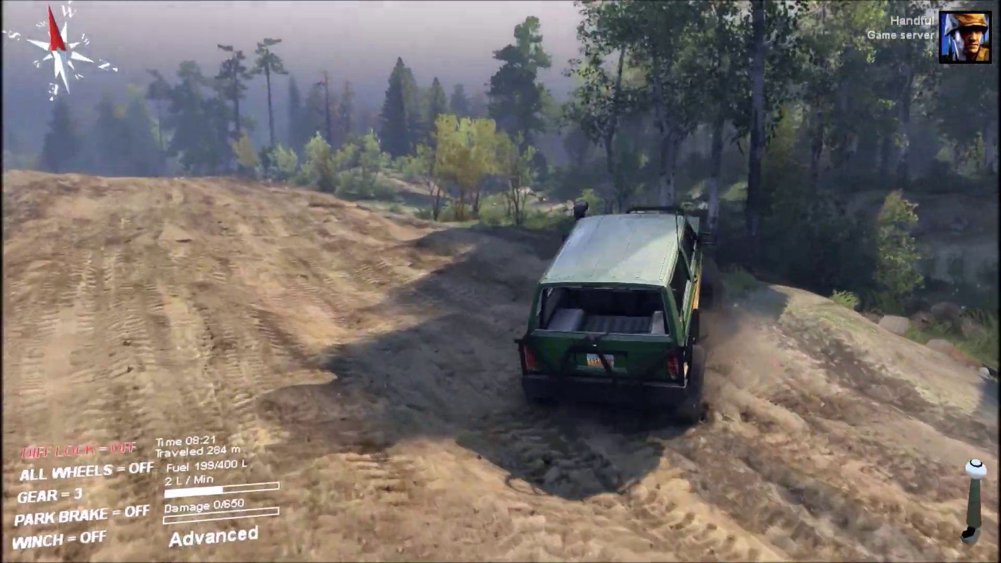
key(shift+s)
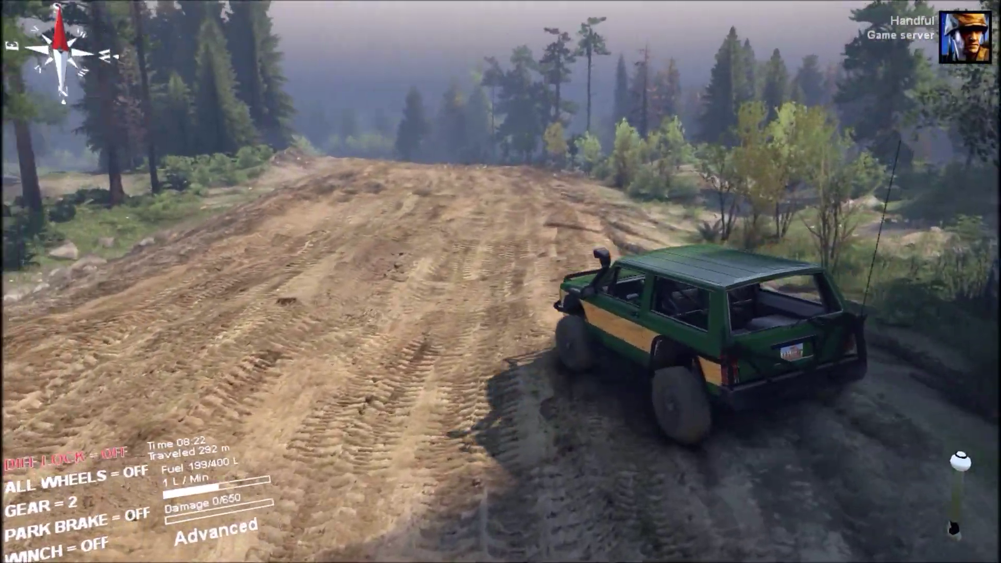
key(shift+w)
key(shift+s)
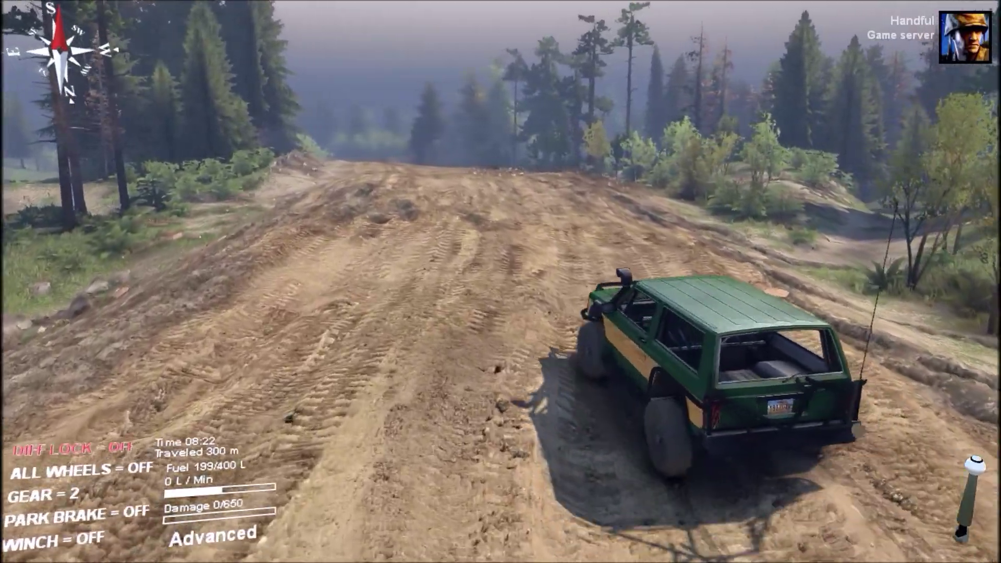